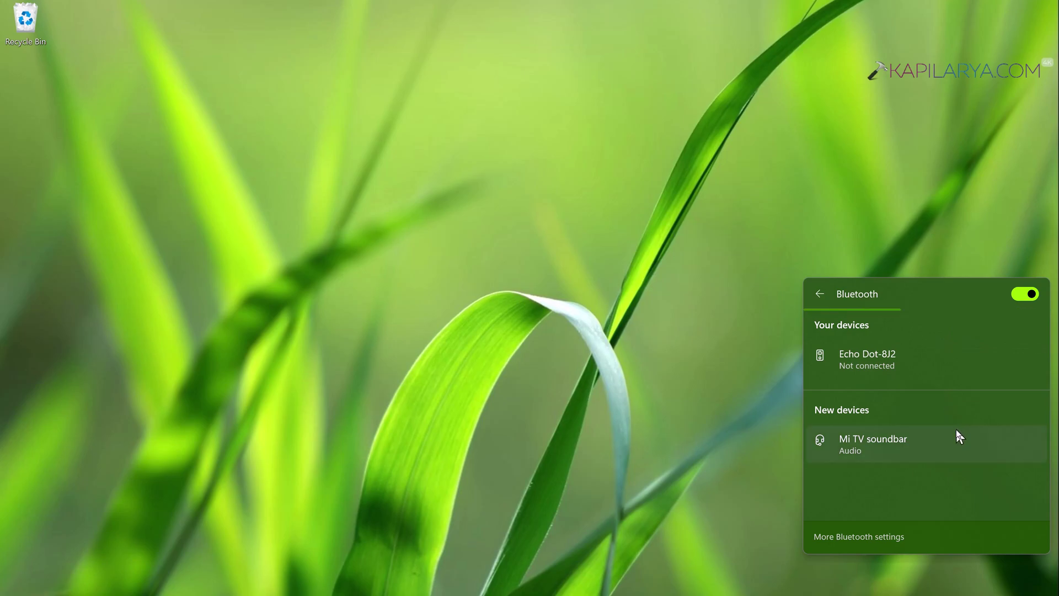
Turn Bluetooth off in the quick settings and dismiss the Bluetooth device list.
click(1020, 293)
click(830, 200)
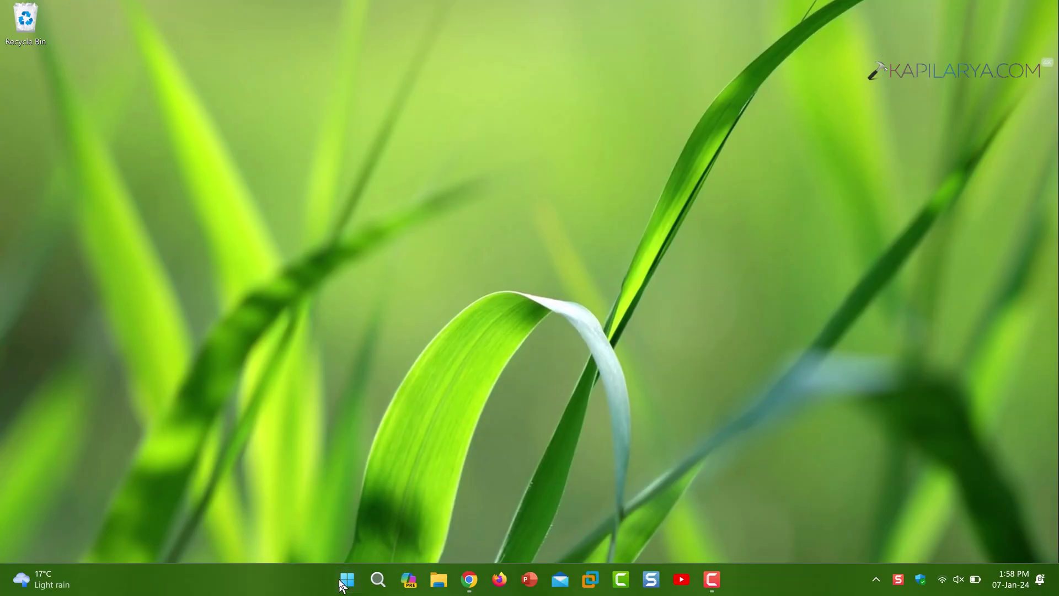
Open Windows Settings and go to the Other troubleshooters page under System > Troubleshoot.
right_click(340, 580)
click(330, 439)
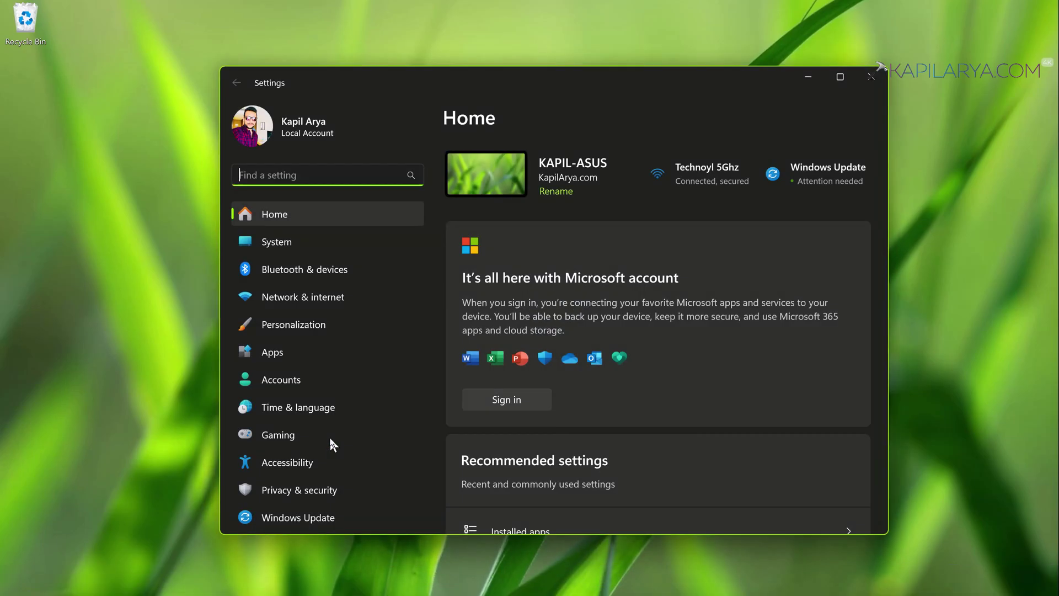
click(346, 243)
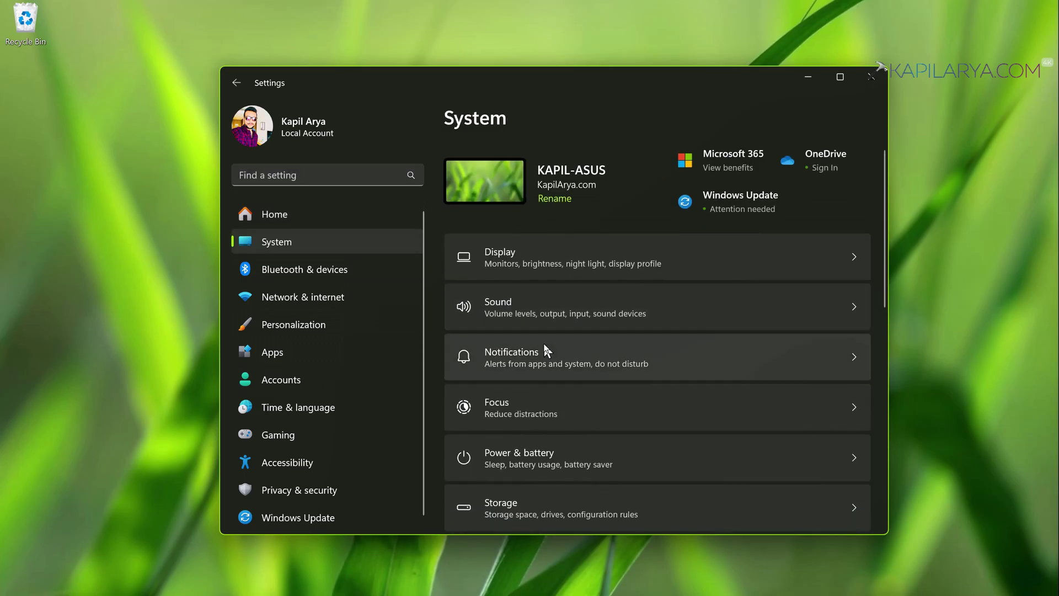
scroll(544, 349, down, 7)
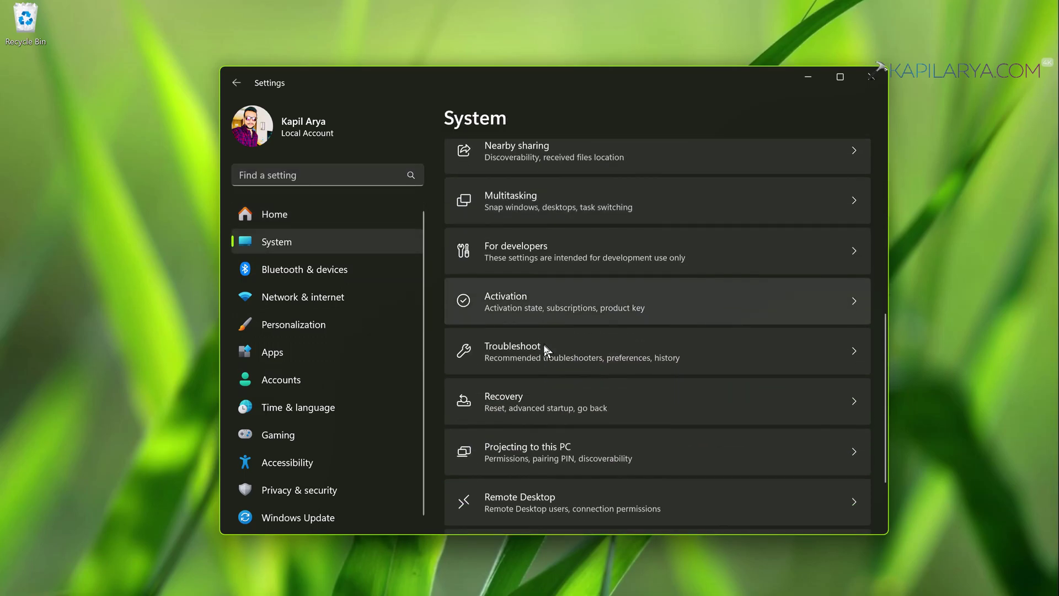
click(551, 348)
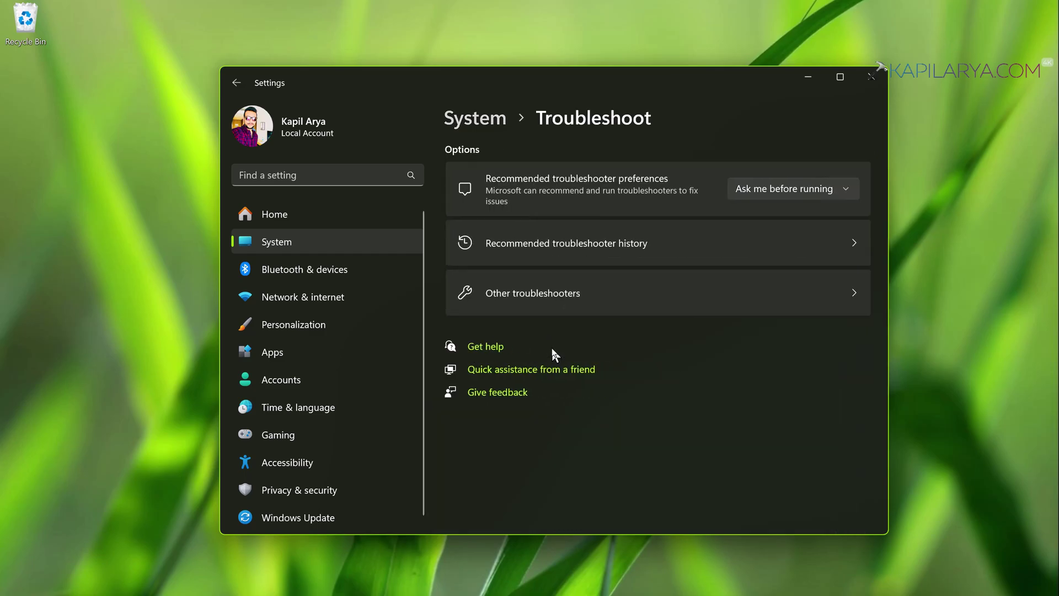
click(604, 289)
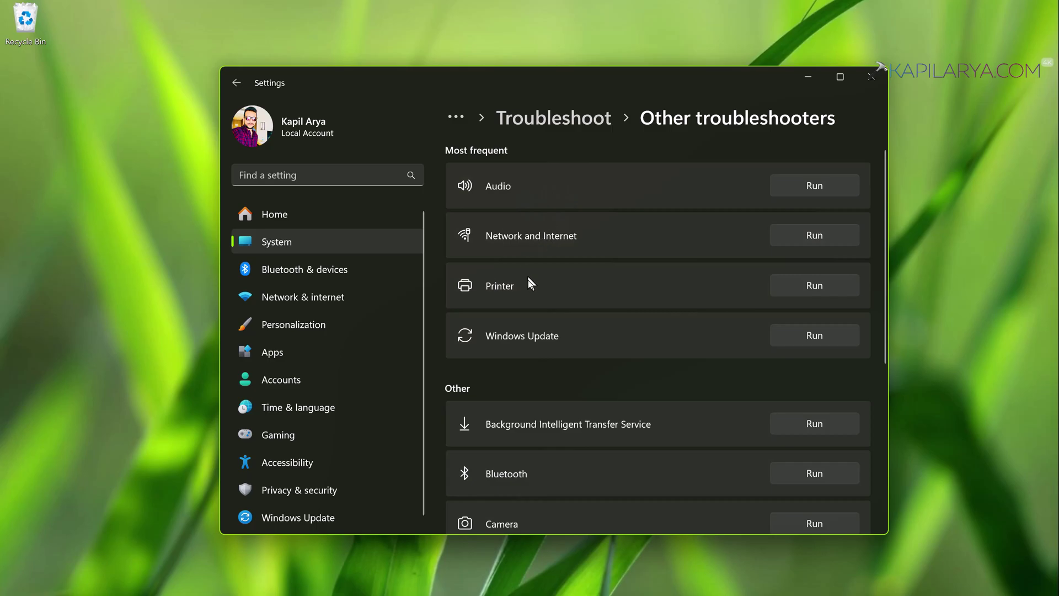
Run the Bluetooth troubleshooter, consent to automated diagnostics and continue with the update check, then close Get Help and Settings.
scroll(537, 378, down, 1)
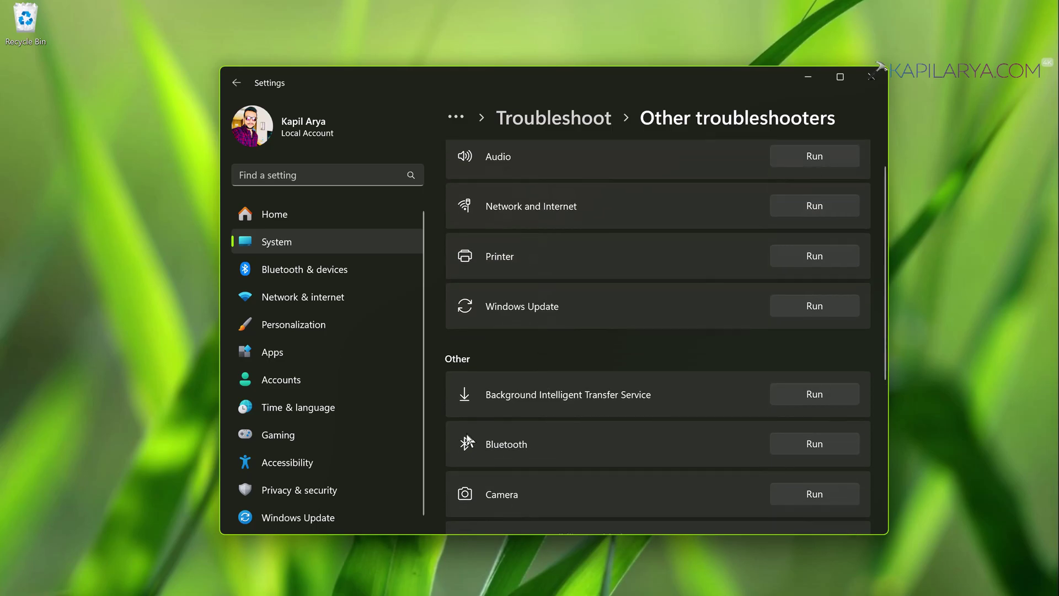
scroll(548, 445, down, 3)
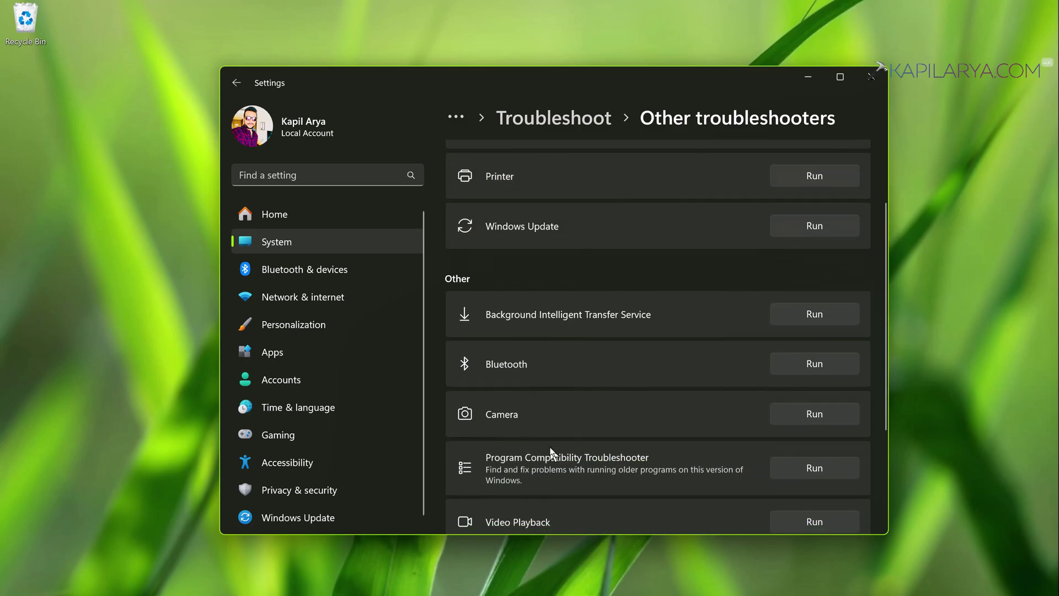
click(780, 366)
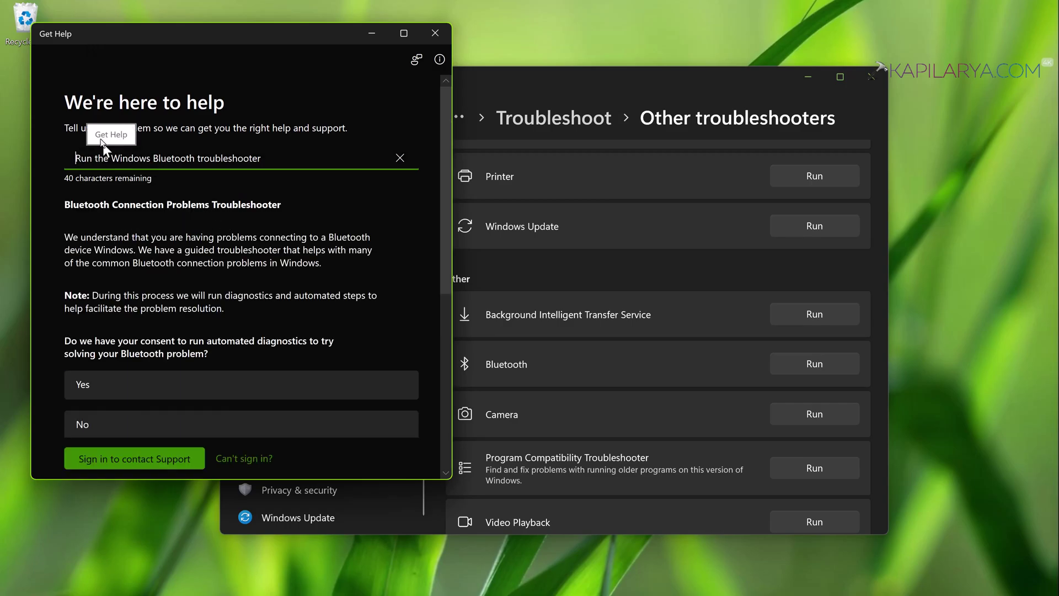
scroll(219, 269, down, 1)
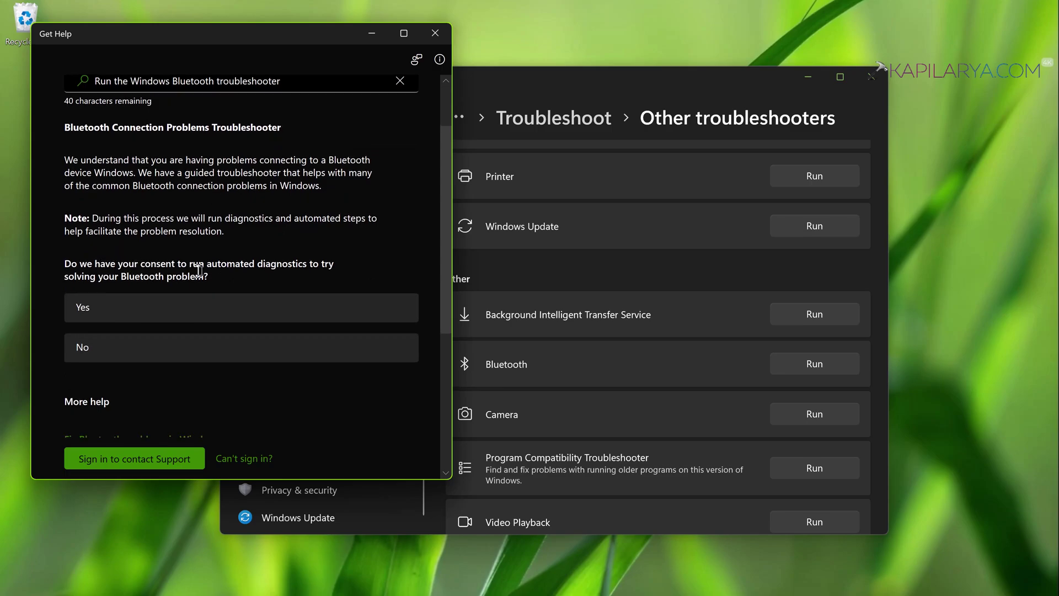
scroll(249, 268, down, 1)
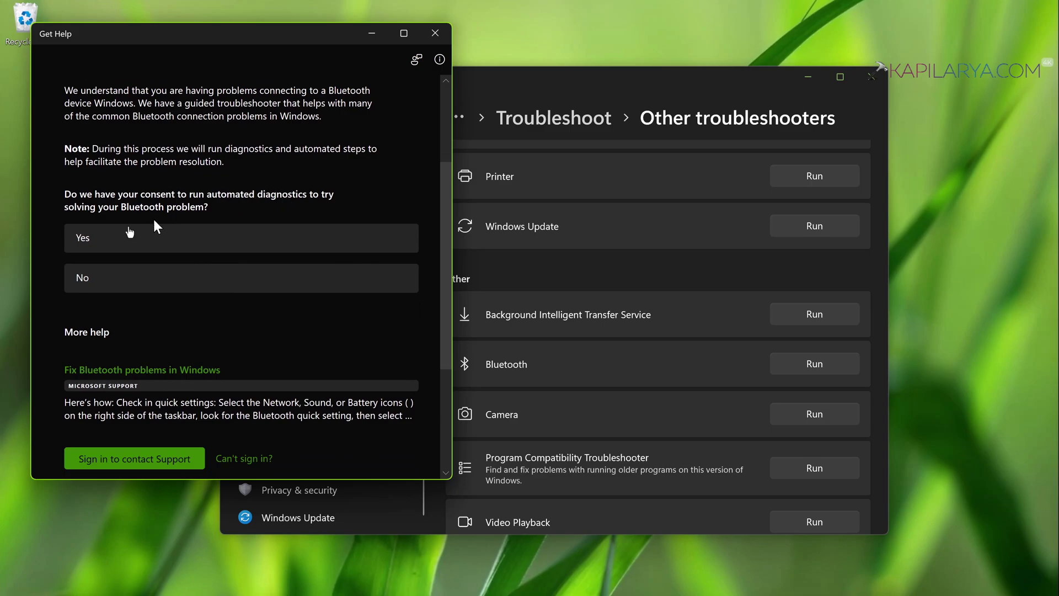
click(90, 243)
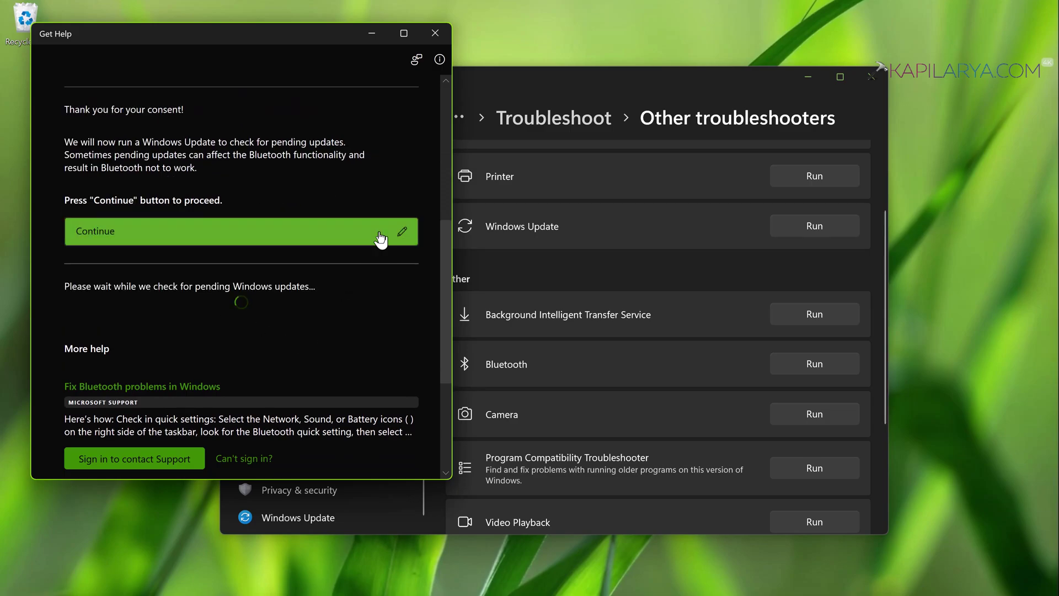
click(435, 36)
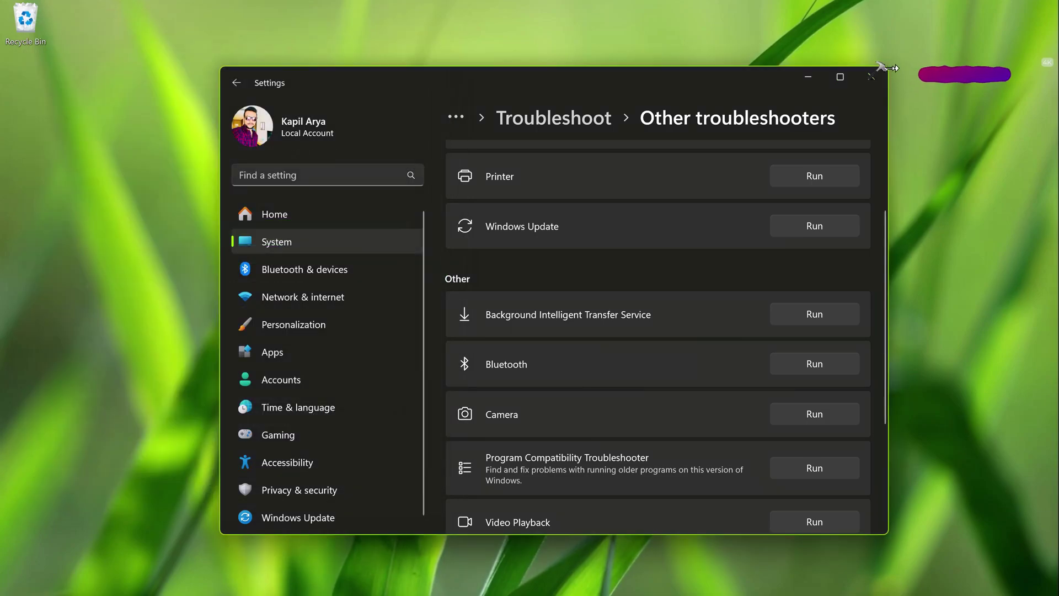
click(873, 80)
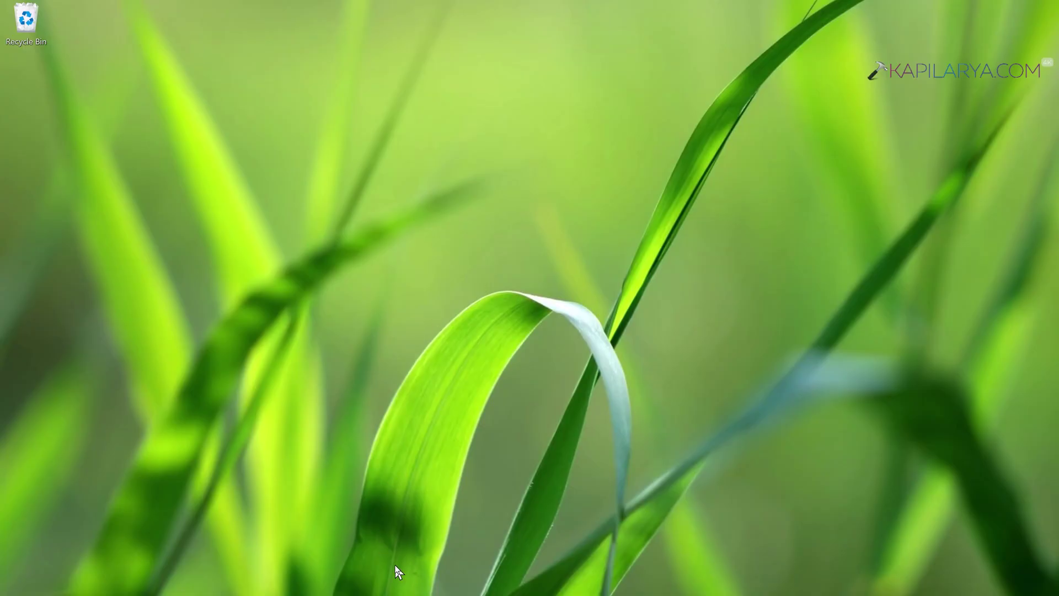
Open the Services console by running services.msc.
mouse_move(389, 591)
right_click(346, 579)
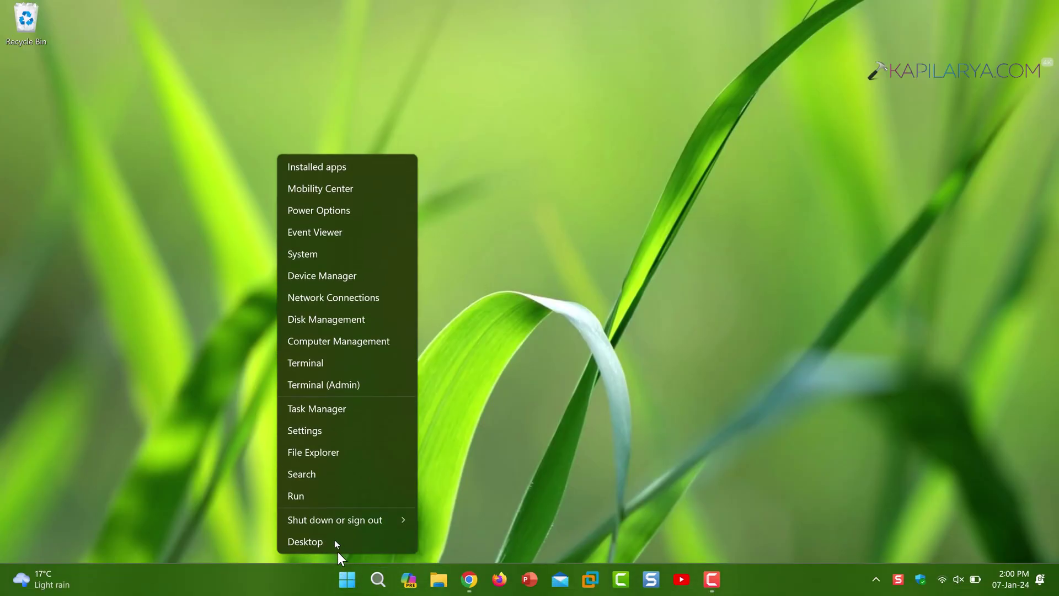
click(328, 496)
drag(158, 455, 468, 256)
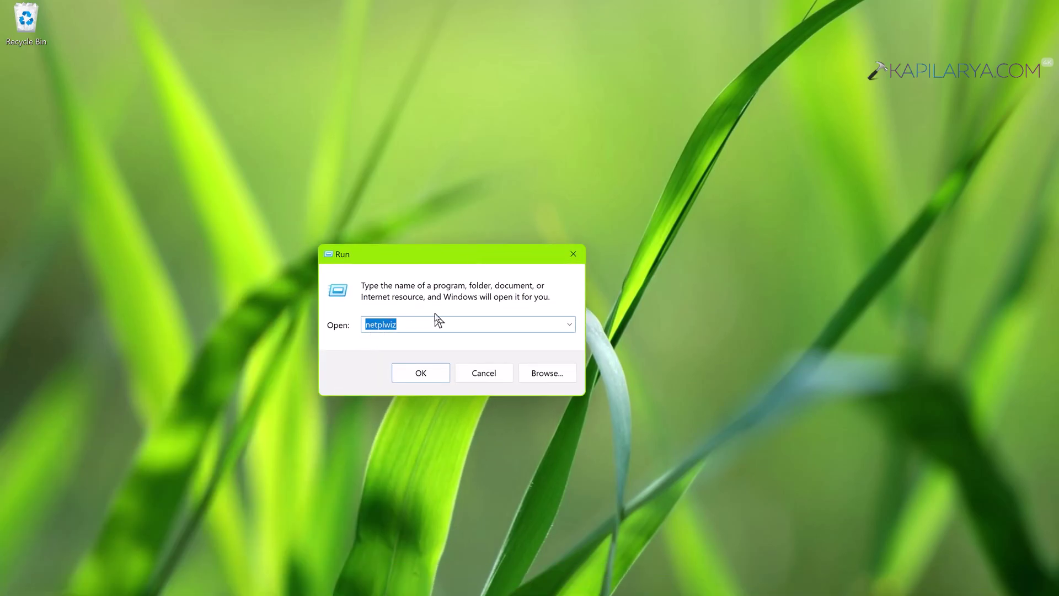
text(ser)
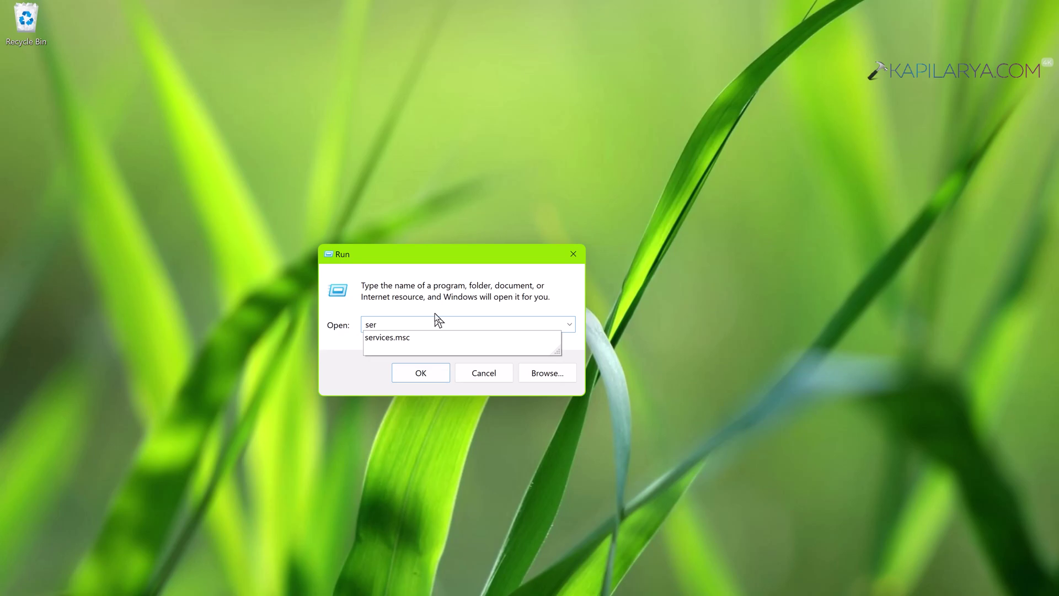
key(Down)
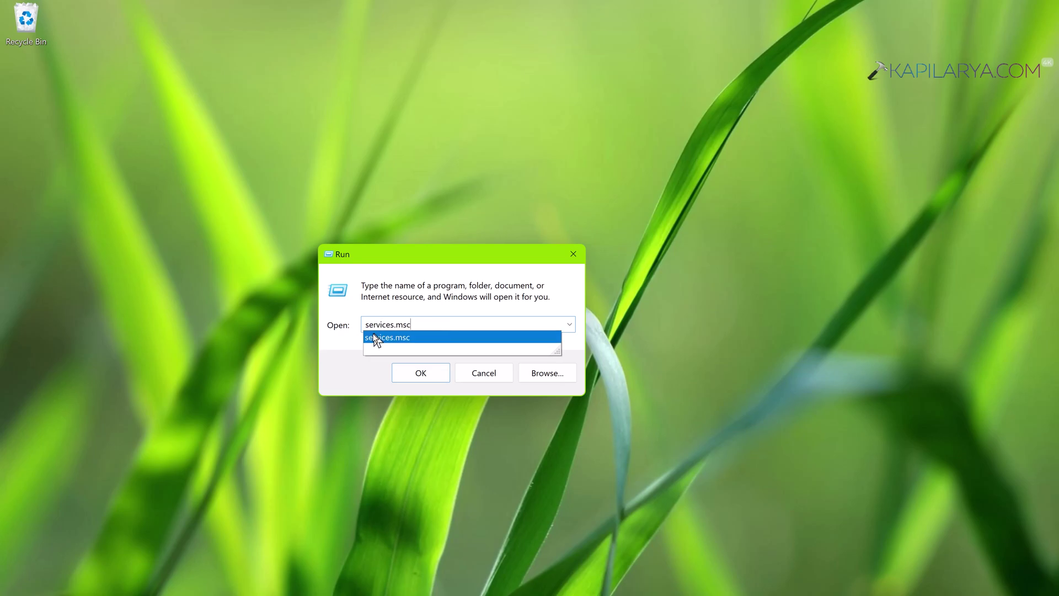
click(398, 337)
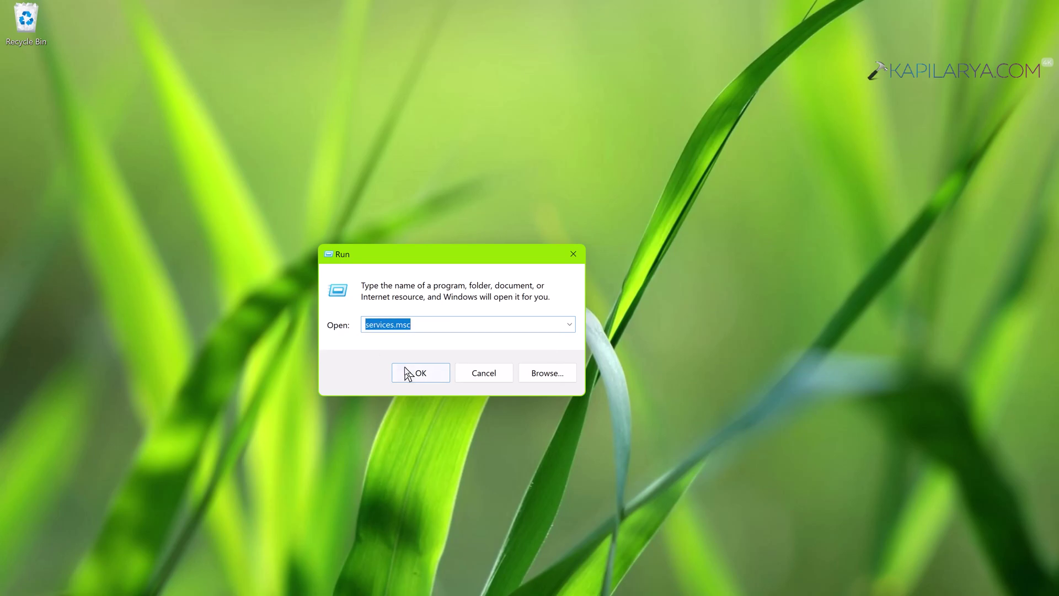
click(404, 368)
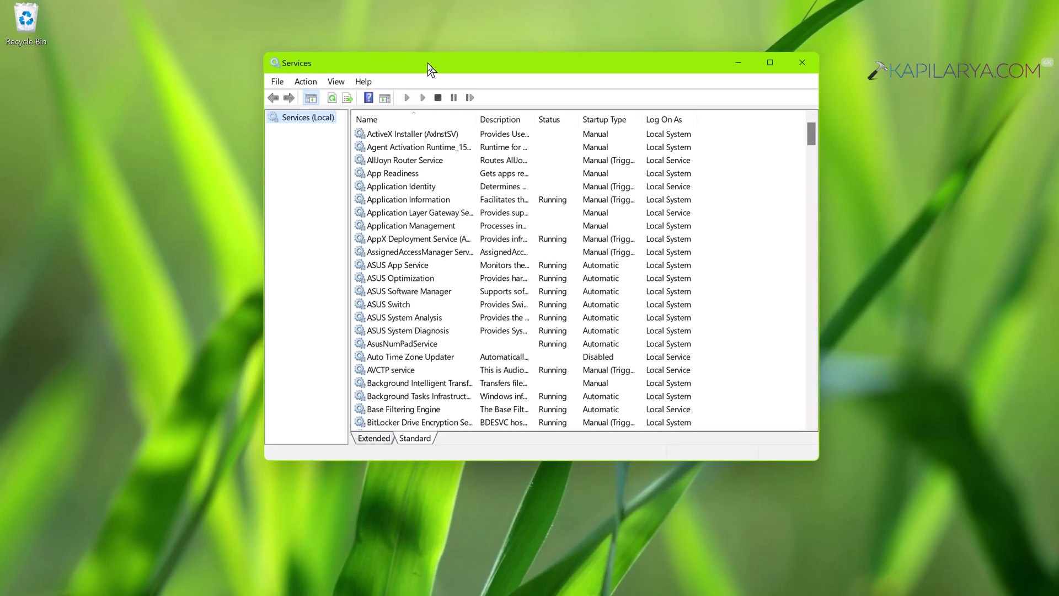
Open the properties of the Bluetooth Support Service and highlight its description text.
drag(430, 69, 412, 86)
scroll(419, 306, down, 1)
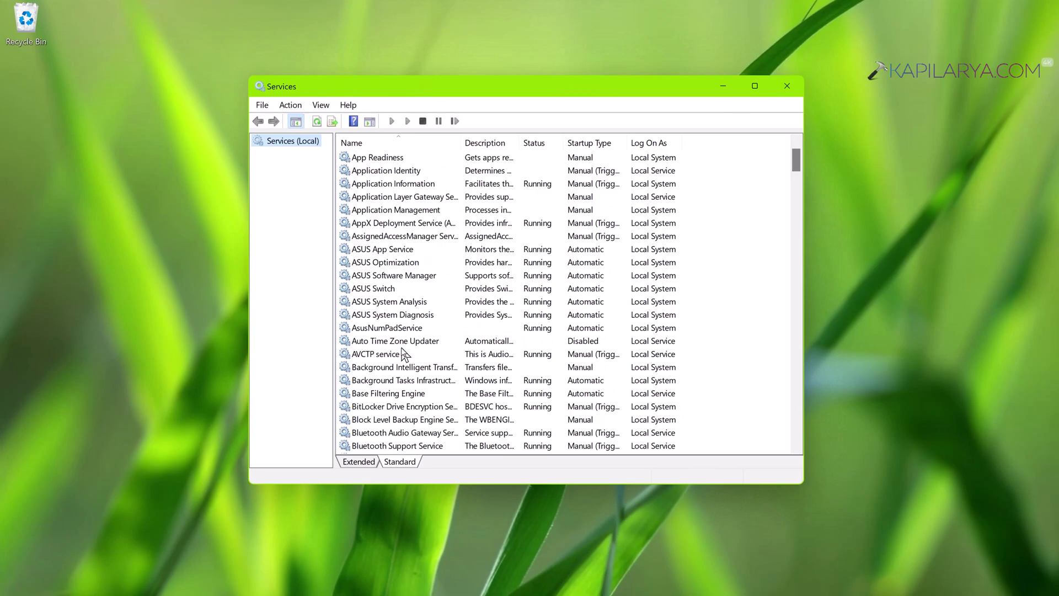
scroll(402, 352, down, 2)
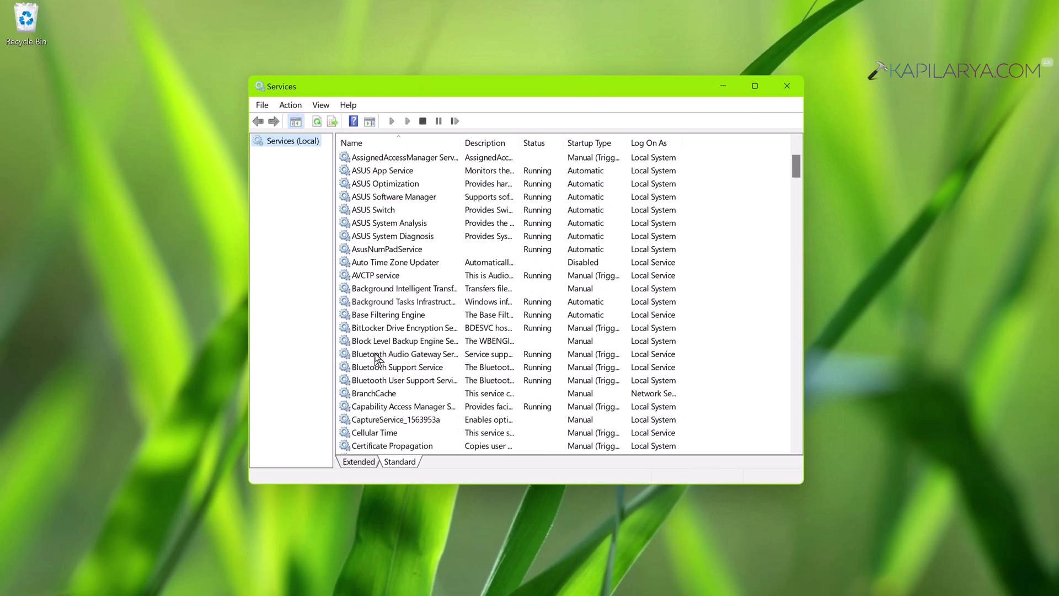
click(401, 367)
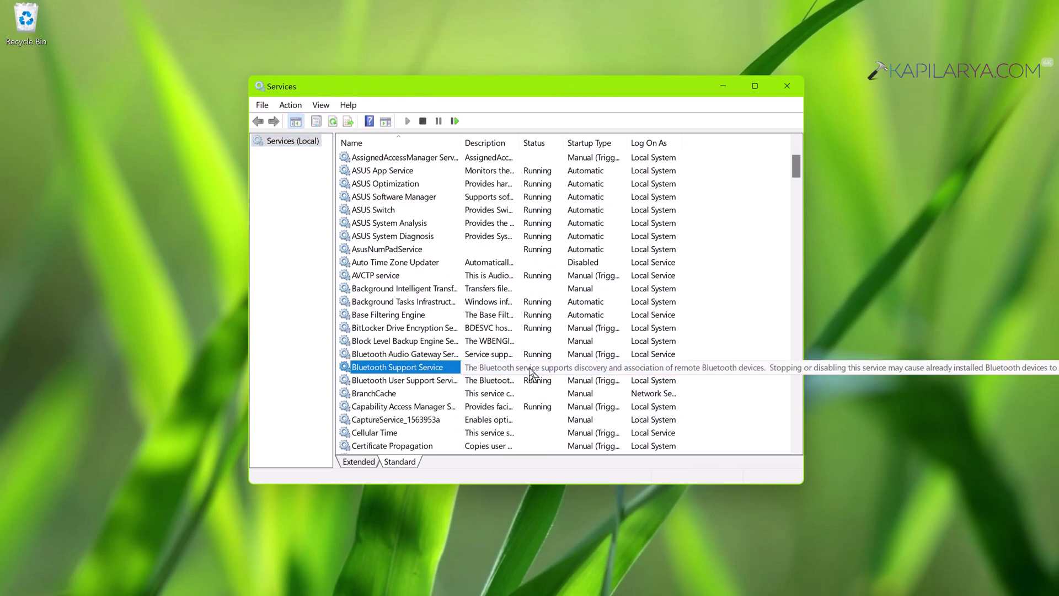
double_click(475, 371)
drag(465, 210, 609, 228)
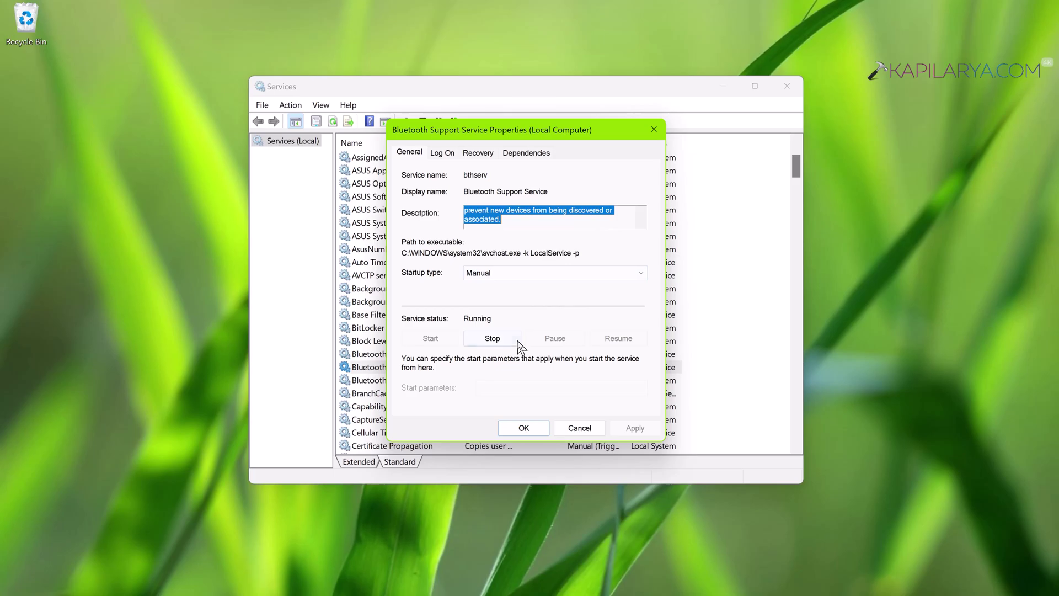
Restart the Bluetooth Support Service by stopping it with its dependent service and starting it again, then close the Services console.
click(477, 341)
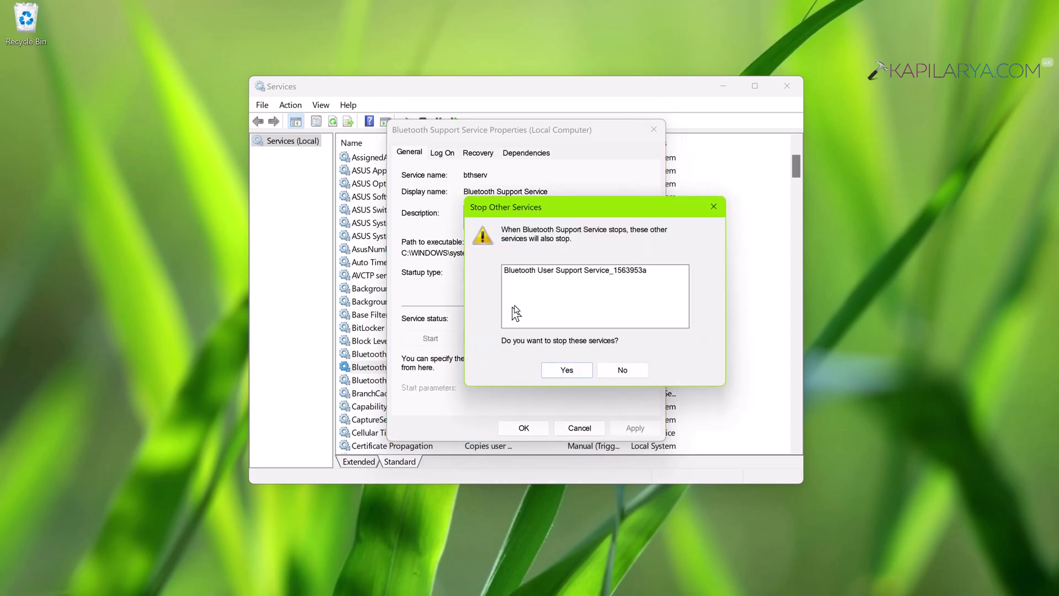
click(561, 371)
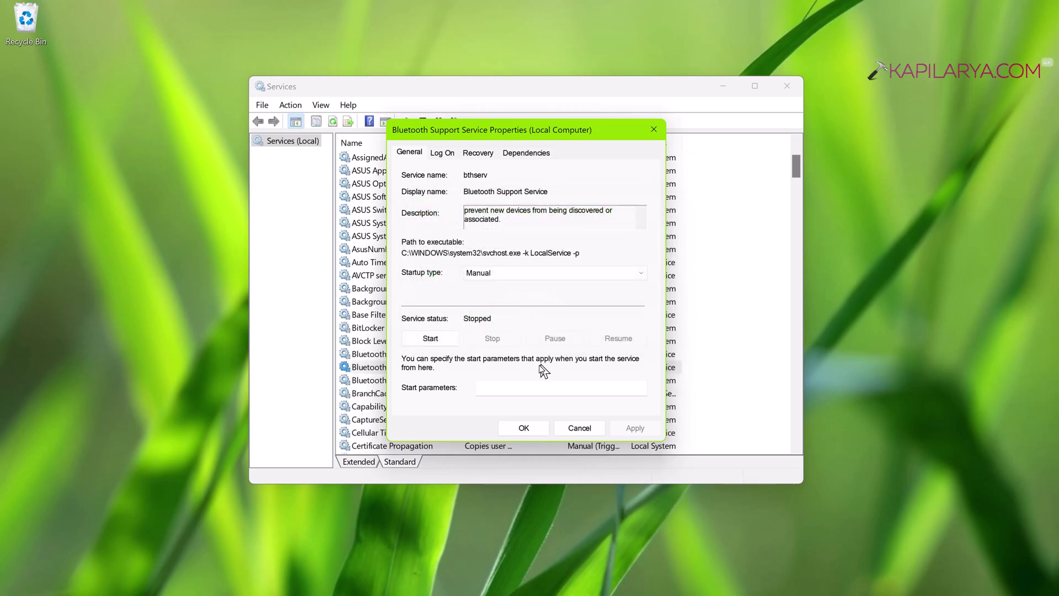
drag(534, 133, 844, 195)
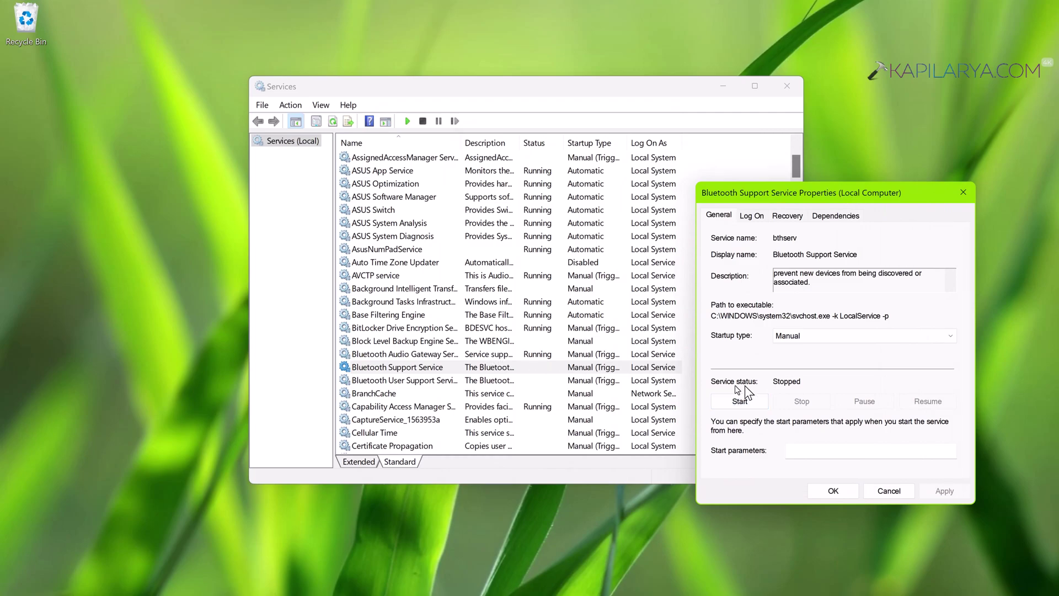
click(725, 406)
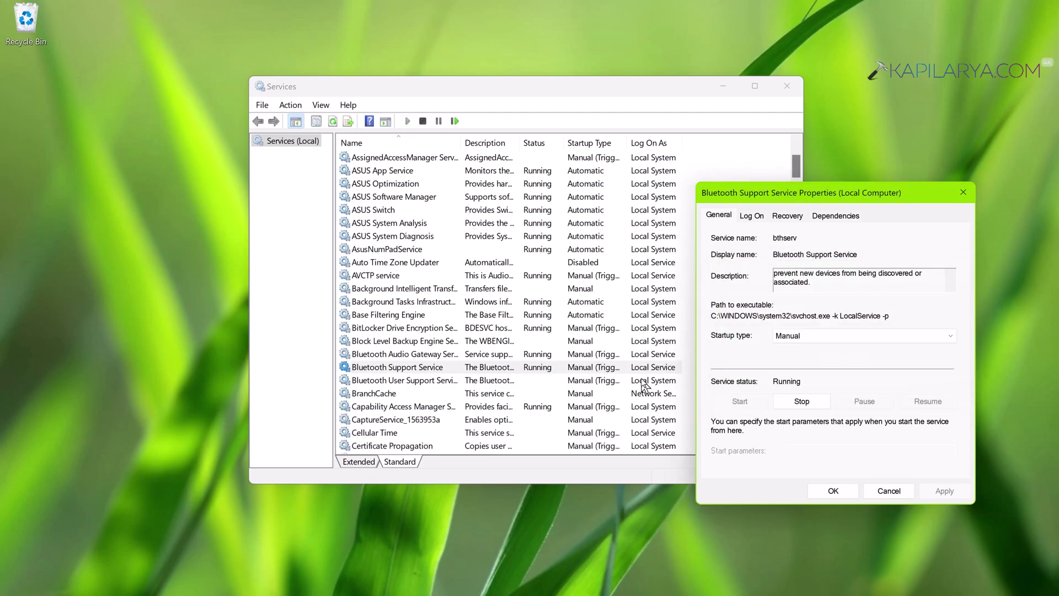
click(822, 492)
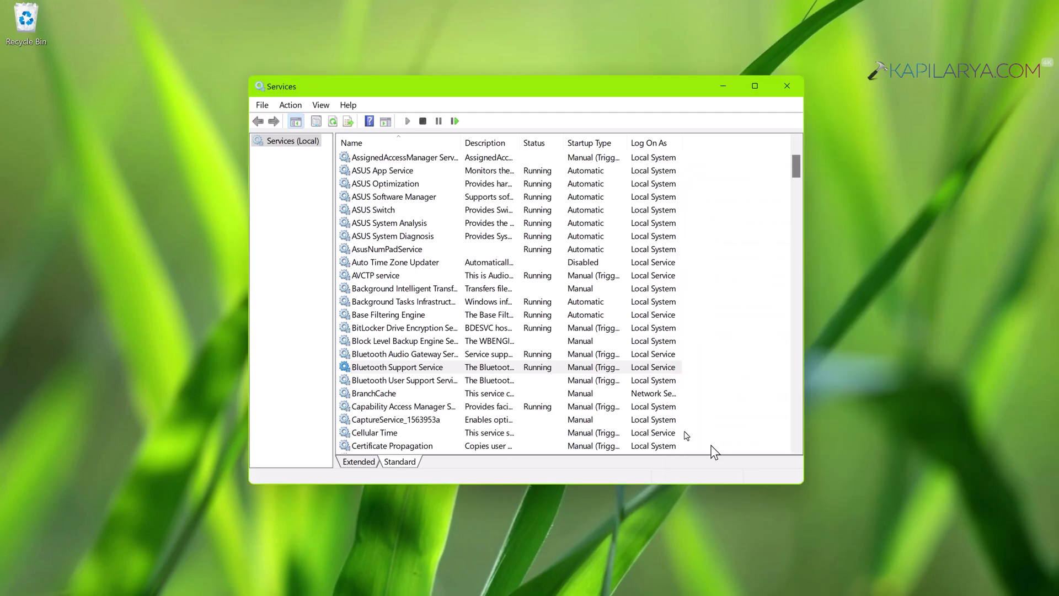
click(787, 87)
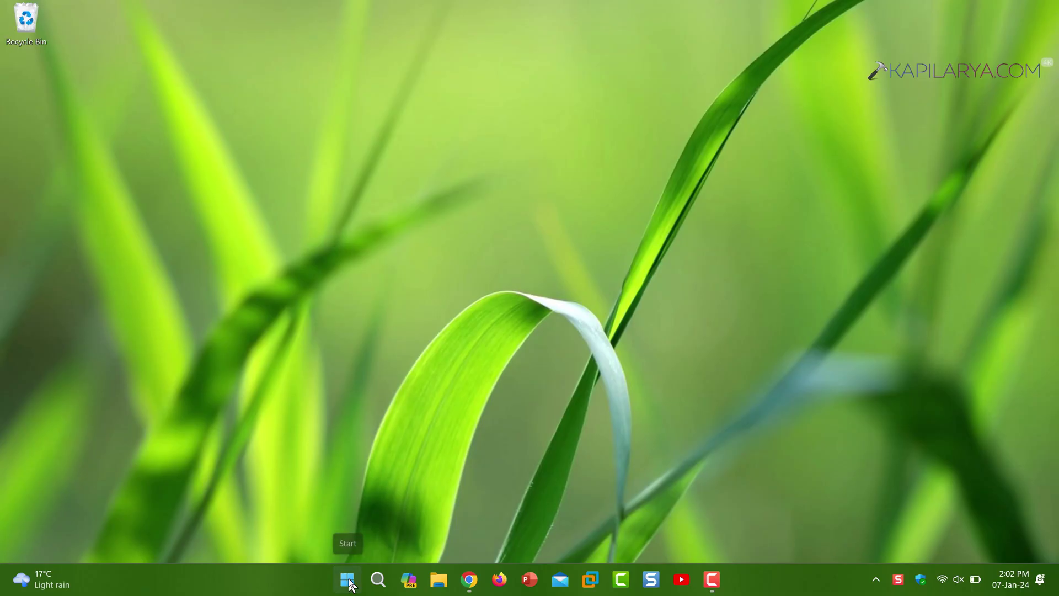
Turn Bluetooth on in the Bluetooth & devices settings and open the Devices page.
right_click(347, 578)
click(305, 430)
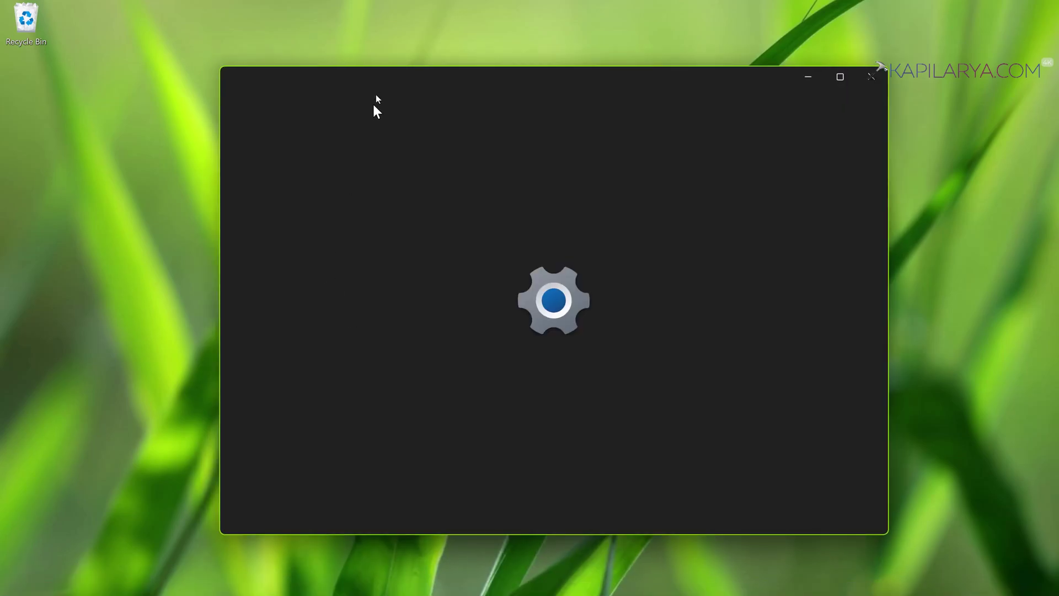
drag(412, 82, 352, 77)
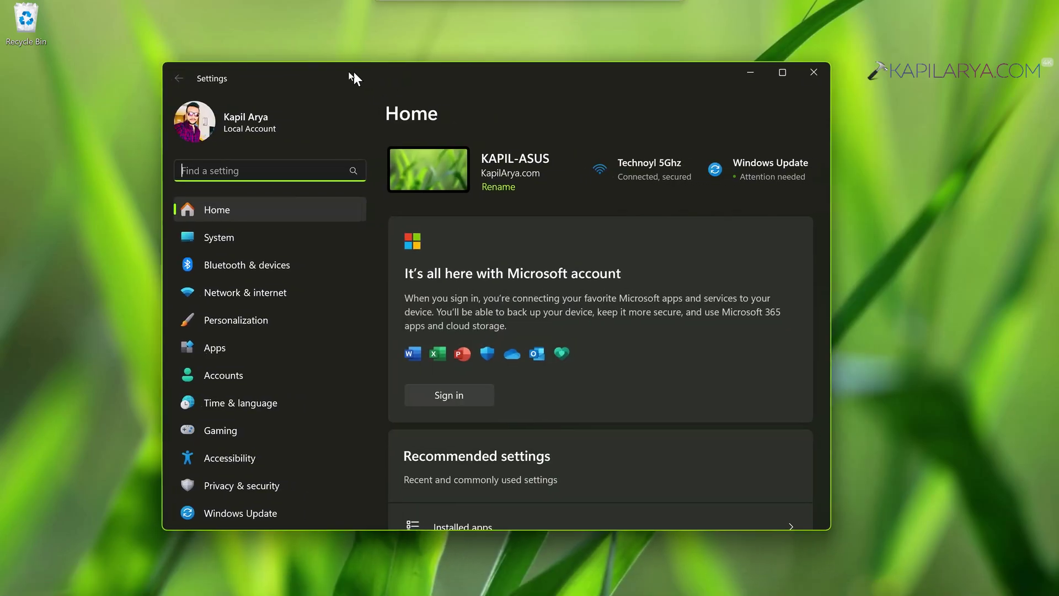
click(275, 263)
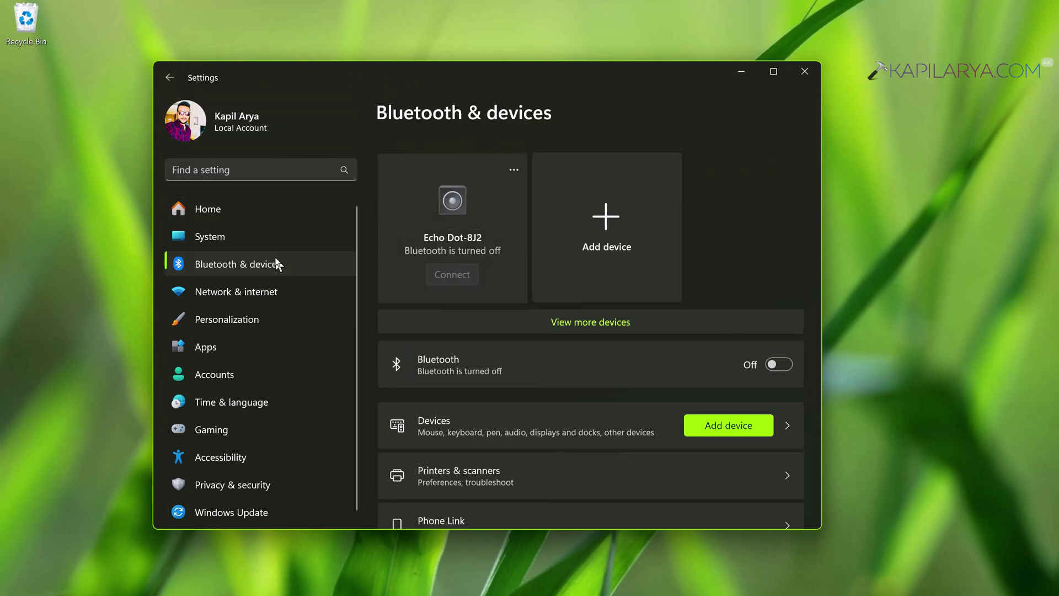
click(779, 359)
scroll(693, 384, down, 2)
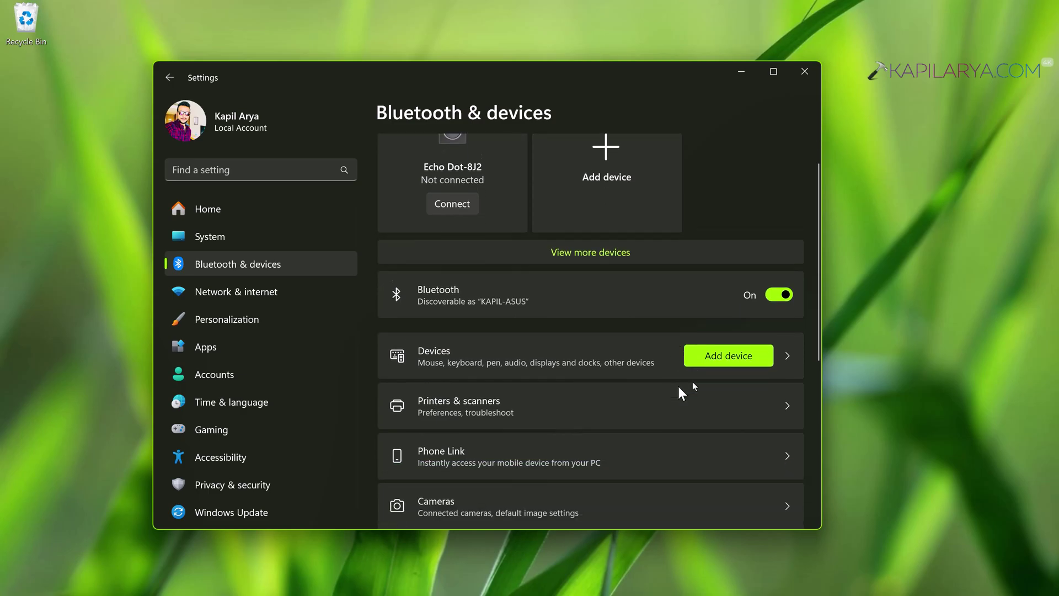
click(787, 336)
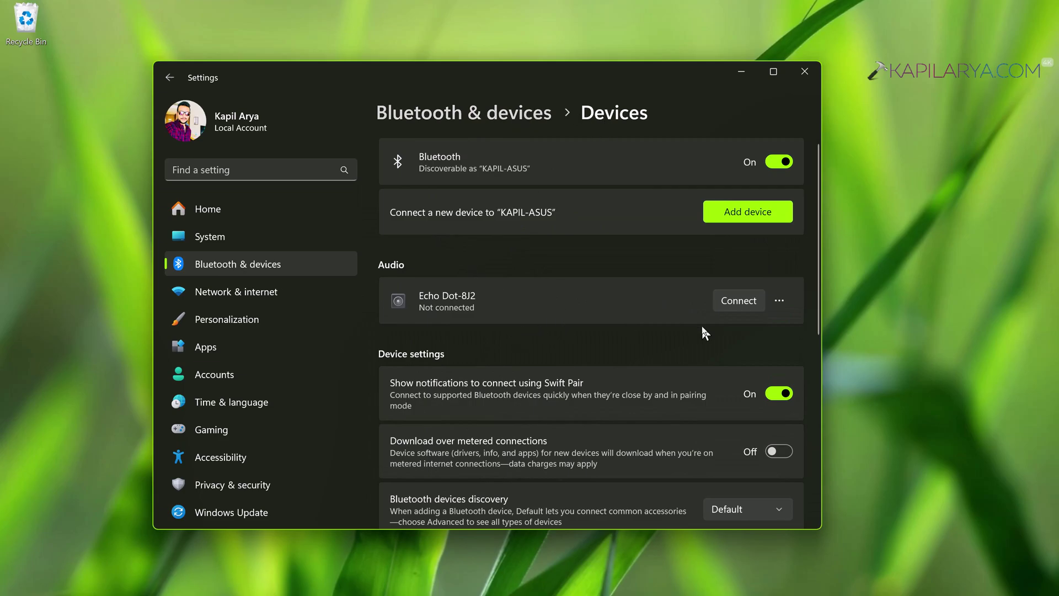
Open the additional options of the Echo Dot-8J2 audio device.
click(778, 302)
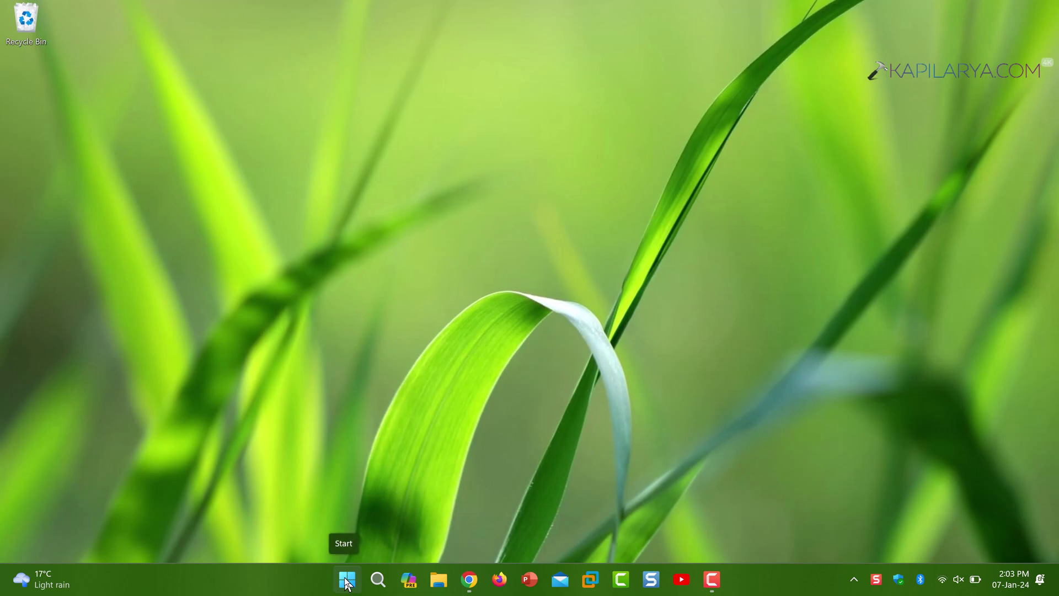
Open Settings at the Devices page of Bluetooth & devices and locate the file transfer entry under Related settings.
right_click(347, 580)
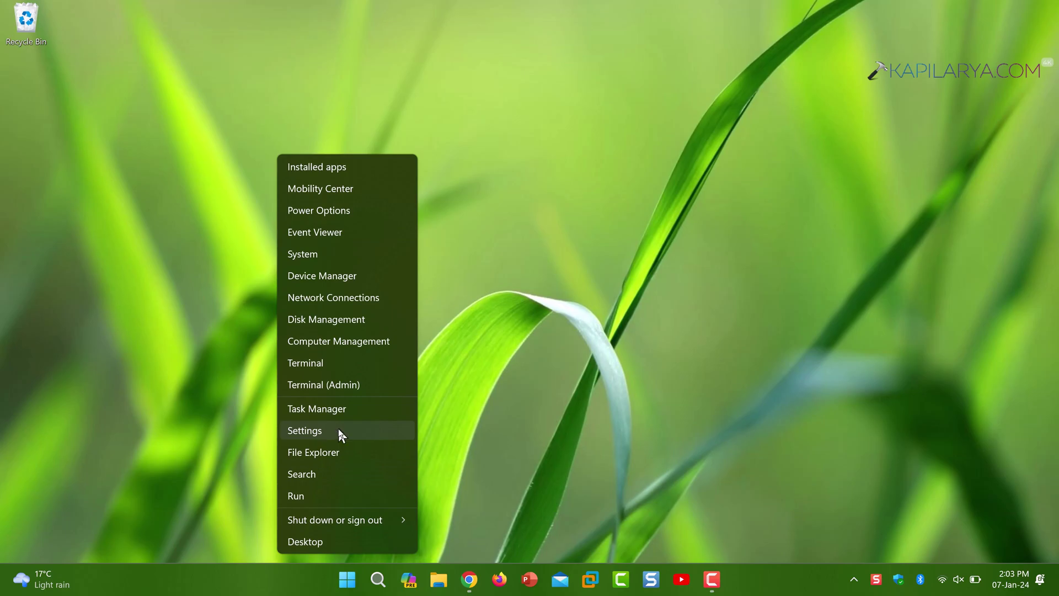
click(342, 430)
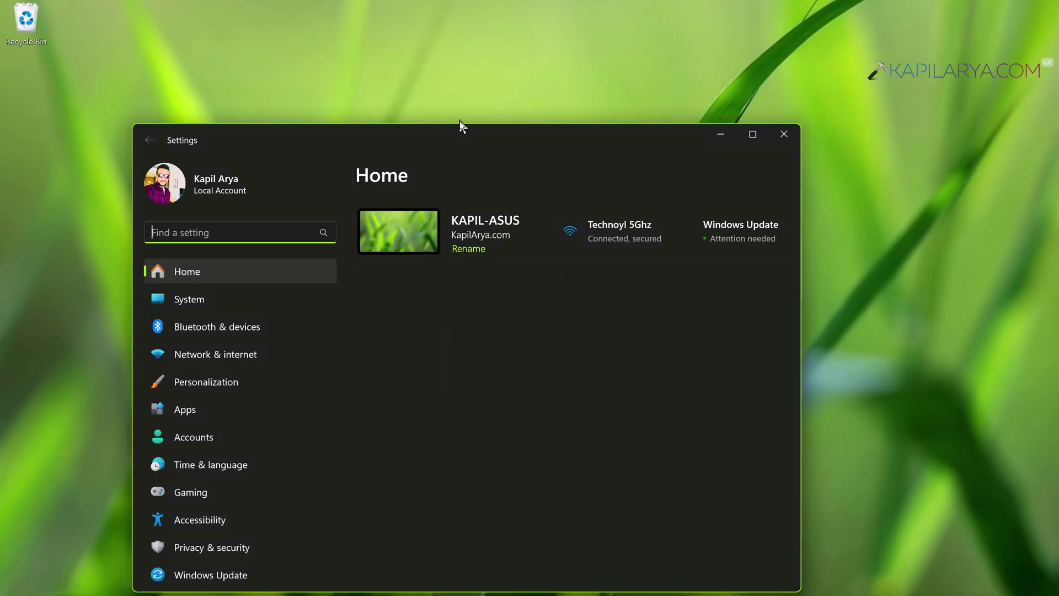
drag(459, 126, 467, 67)
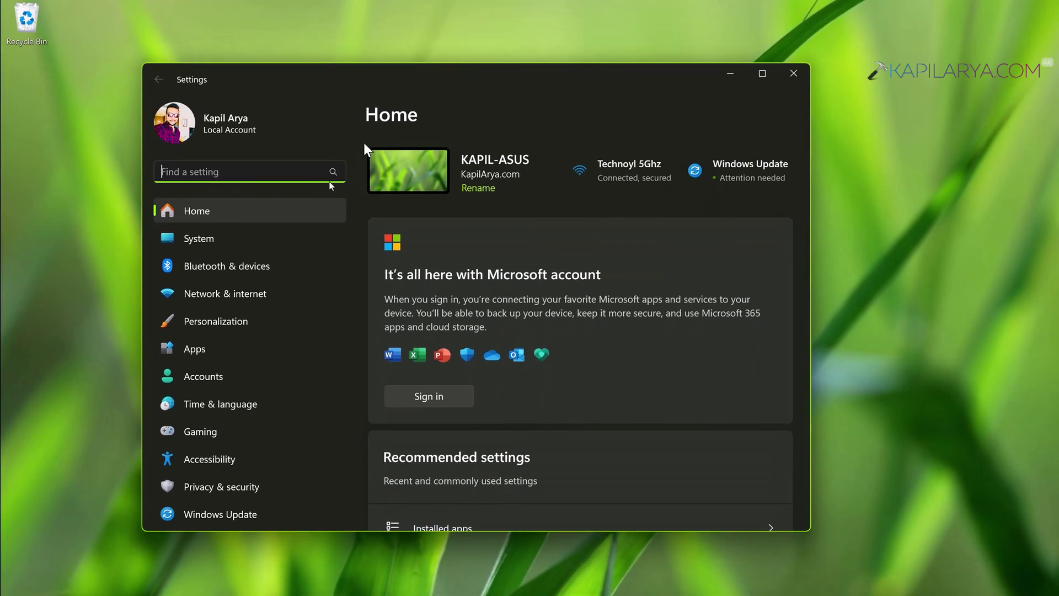
click(282, 261)
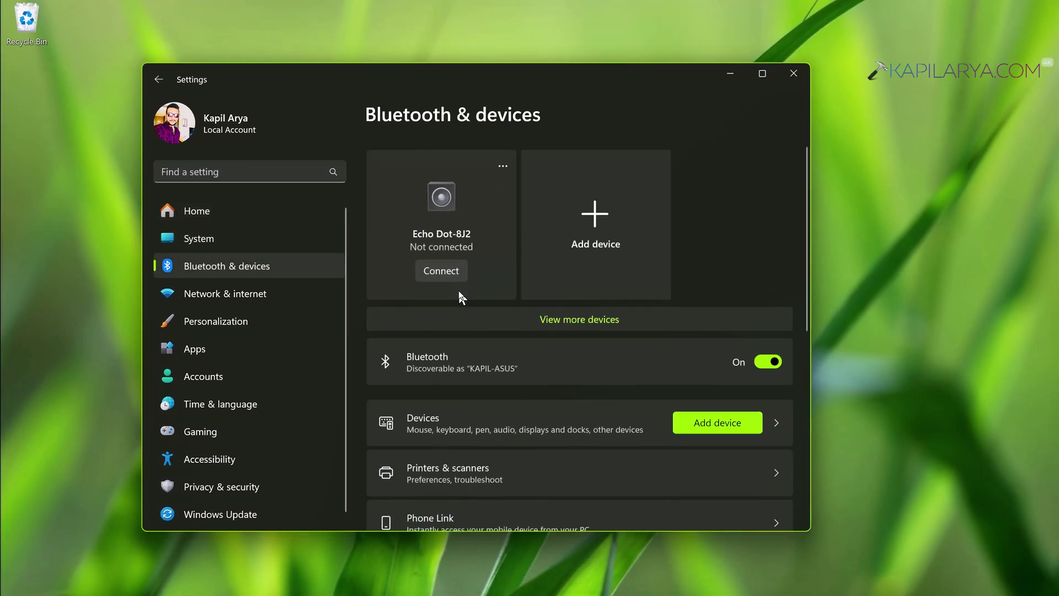
click(779, 424)
scroll(471, 380, down, 5)
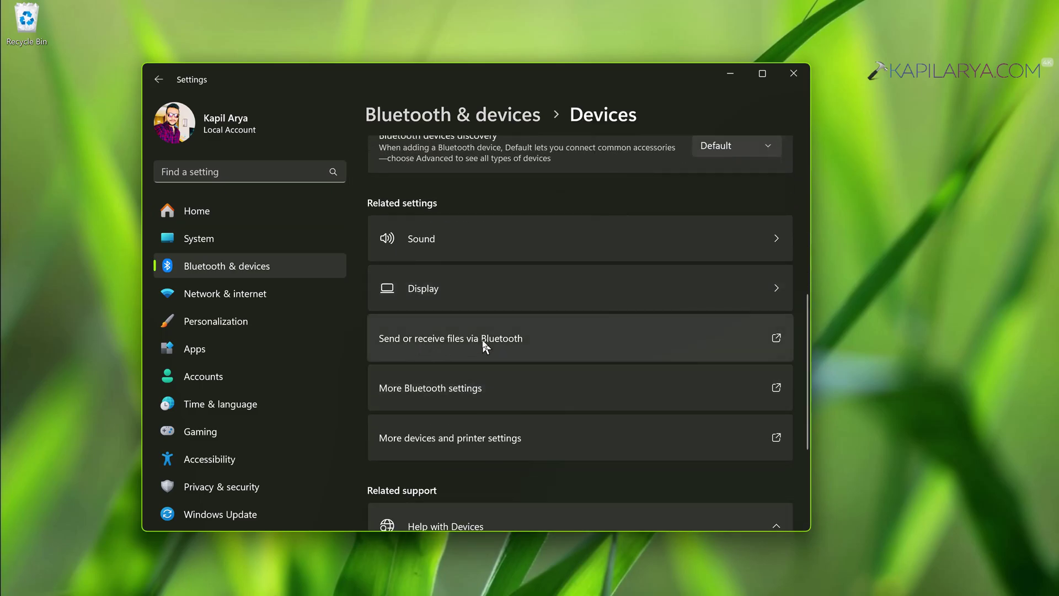
Start sending files to Echo Dot-8J2 with Bluetooth File Transfer up to the file selection, and close the wizard and Settings.
click(540, 338)
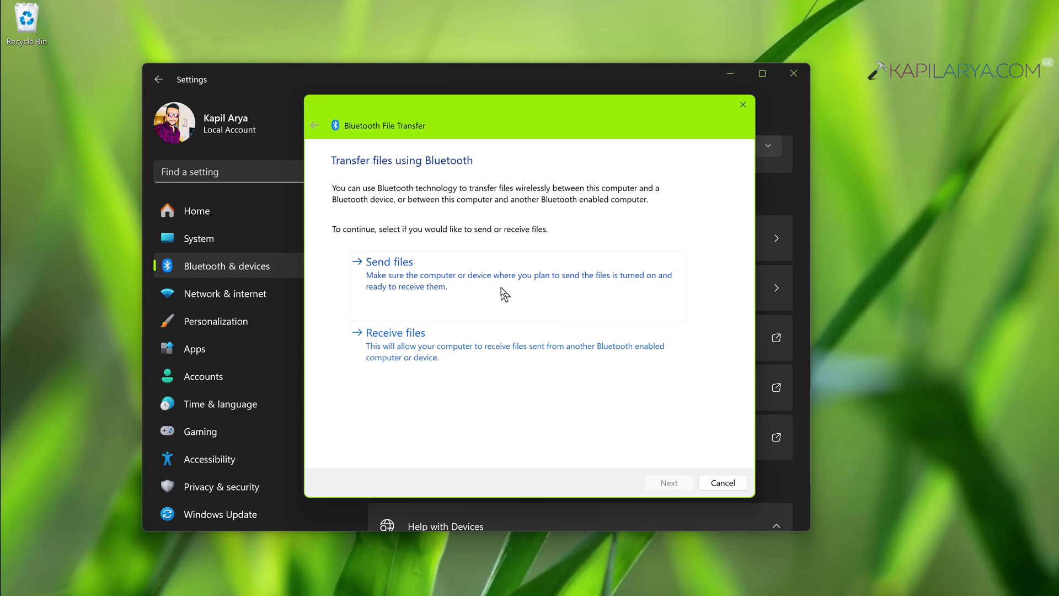
click(468, 290)
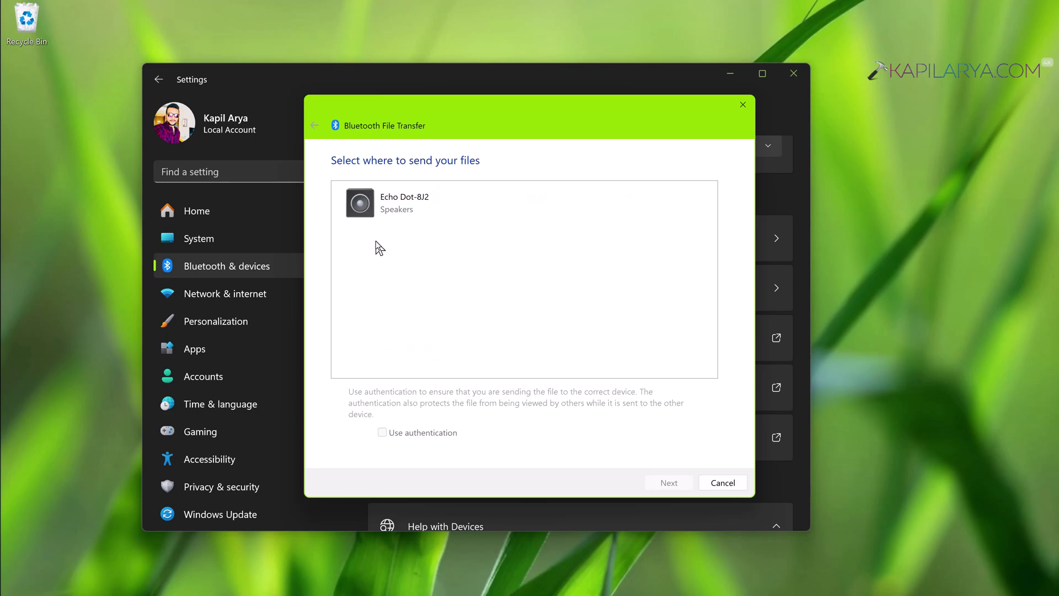
click(404, 201)
click(668, 479)
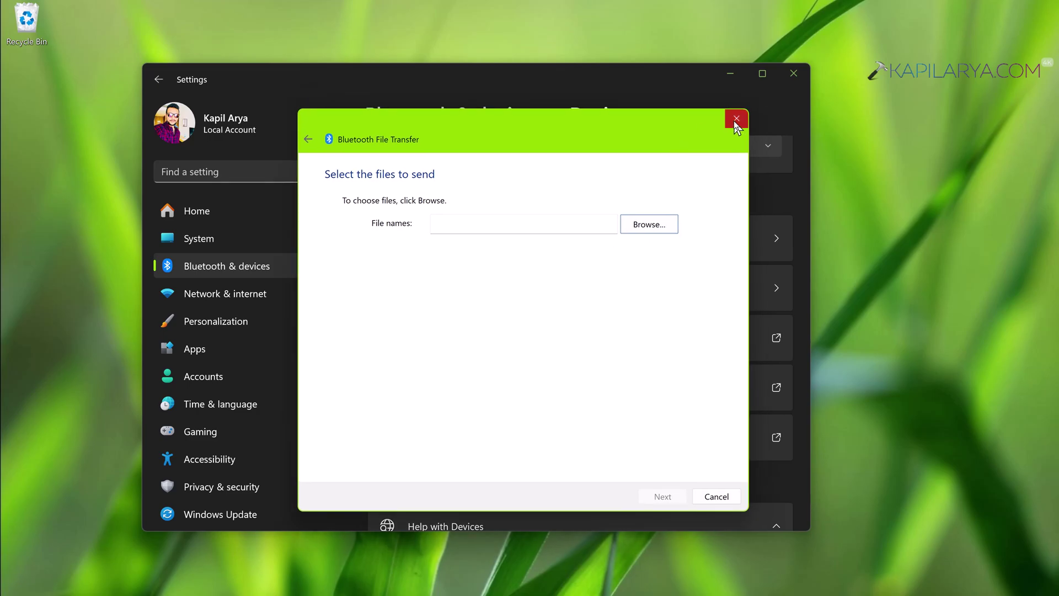
click(743, 105)
click(729, 77)
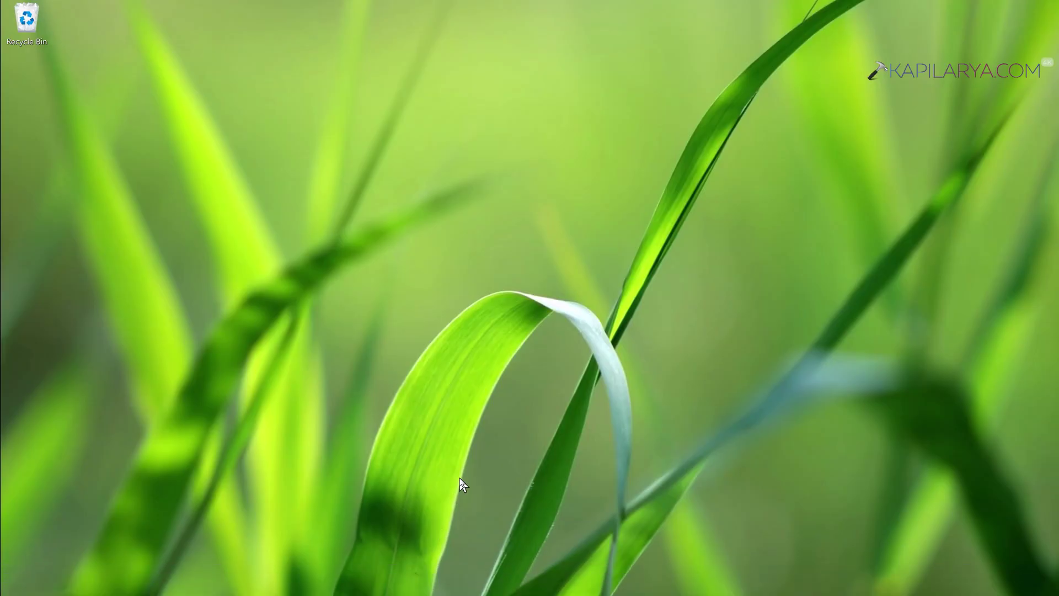
Open the Windows Update page in Settings.
mouse_move(351, 594)
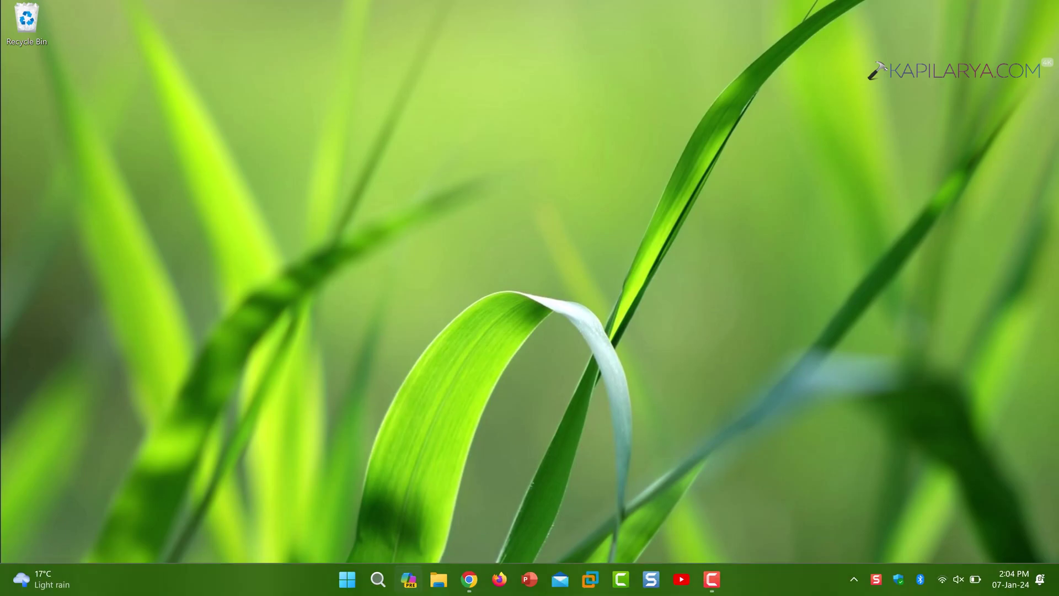
right_click(350, 584)
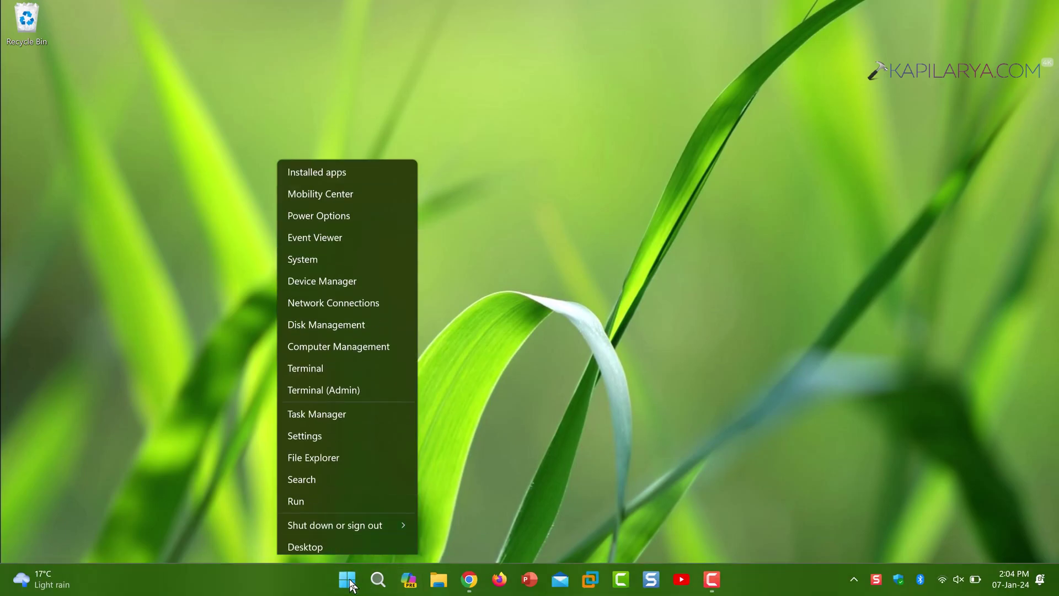
click(339, 430)
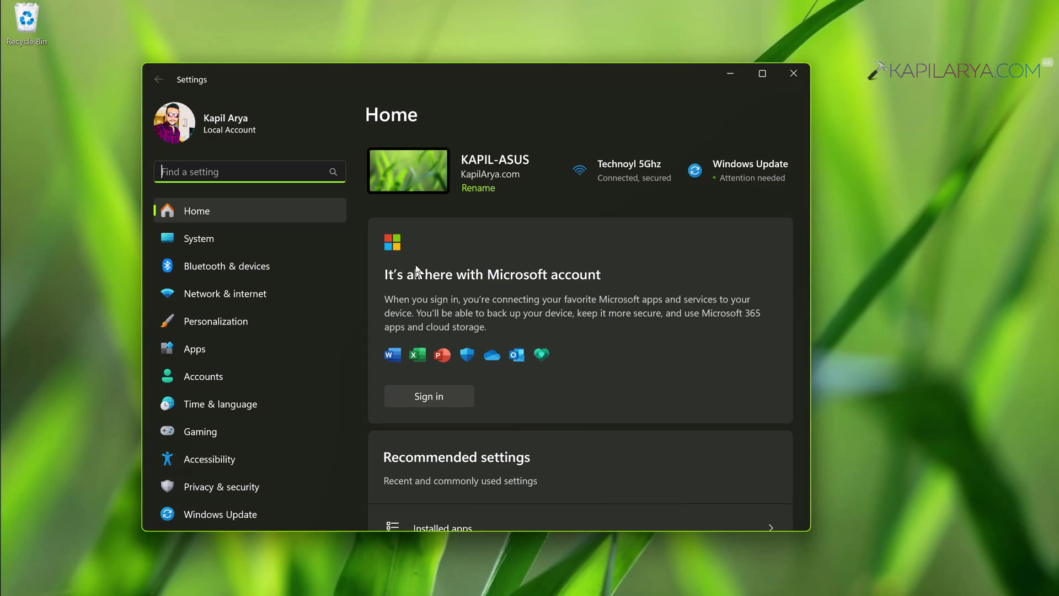
click(738, 171)
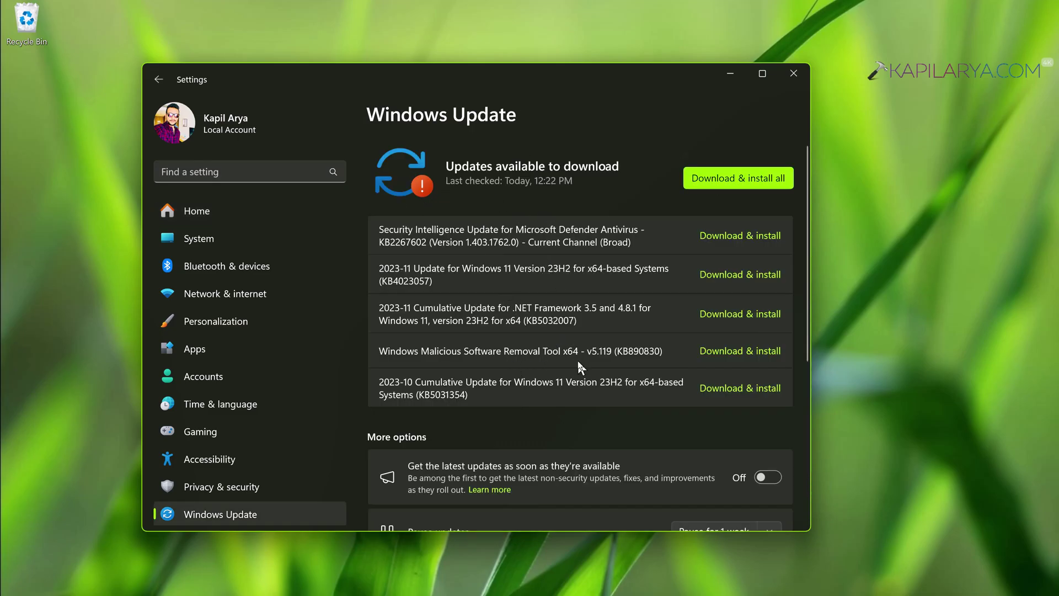
Check the optional updates in the advanced options of Windows Update and close Settings.
scroll(577, 359, down, 3)
scroll(614, 373, down, 2)
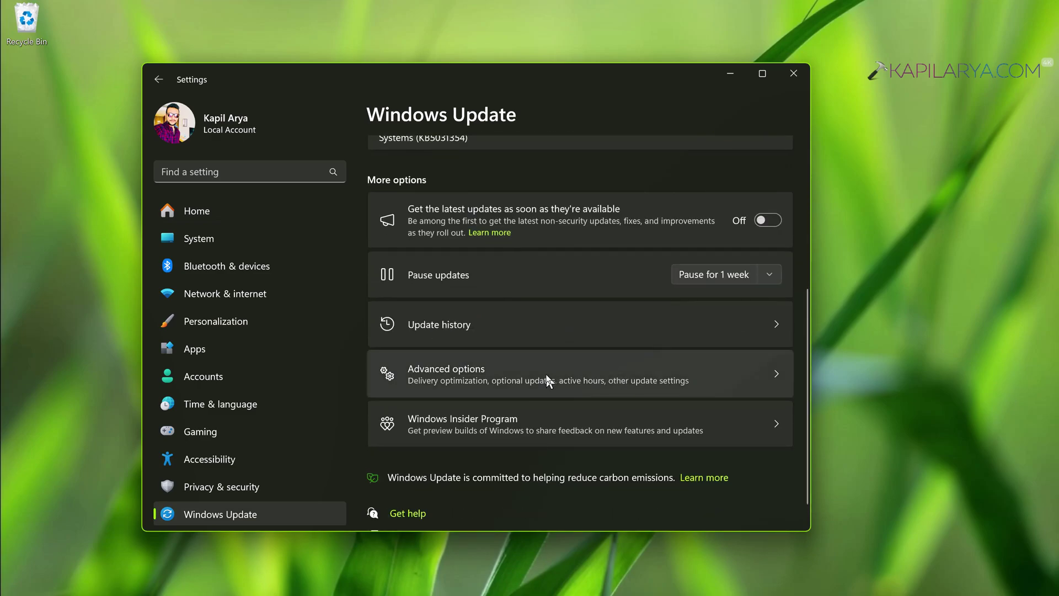
click(540, 377)
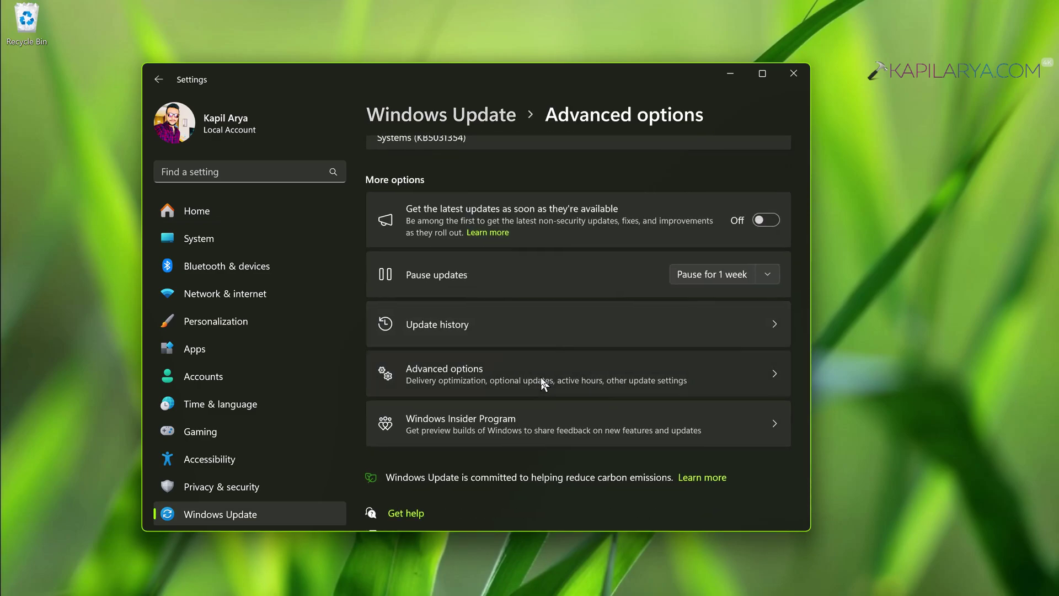
scroll(532, 409, down, 2)
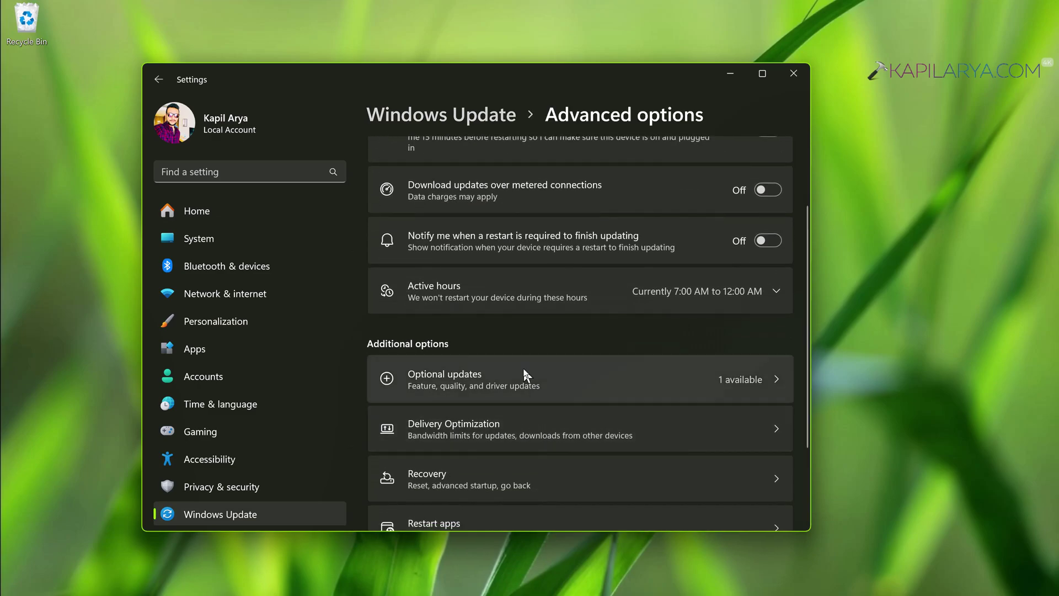
click(524, 368)
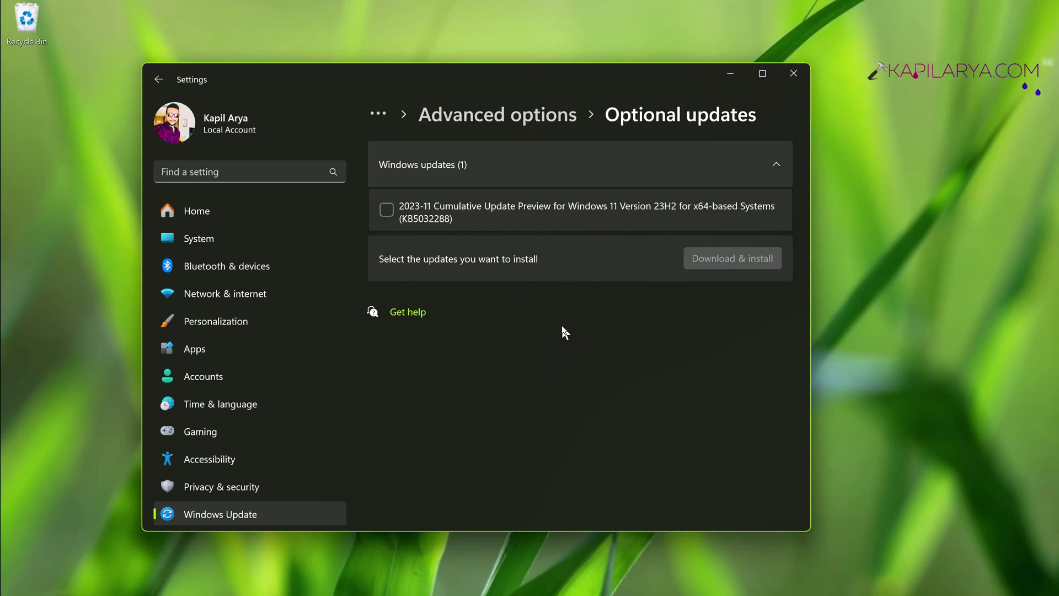
click(792, 71)
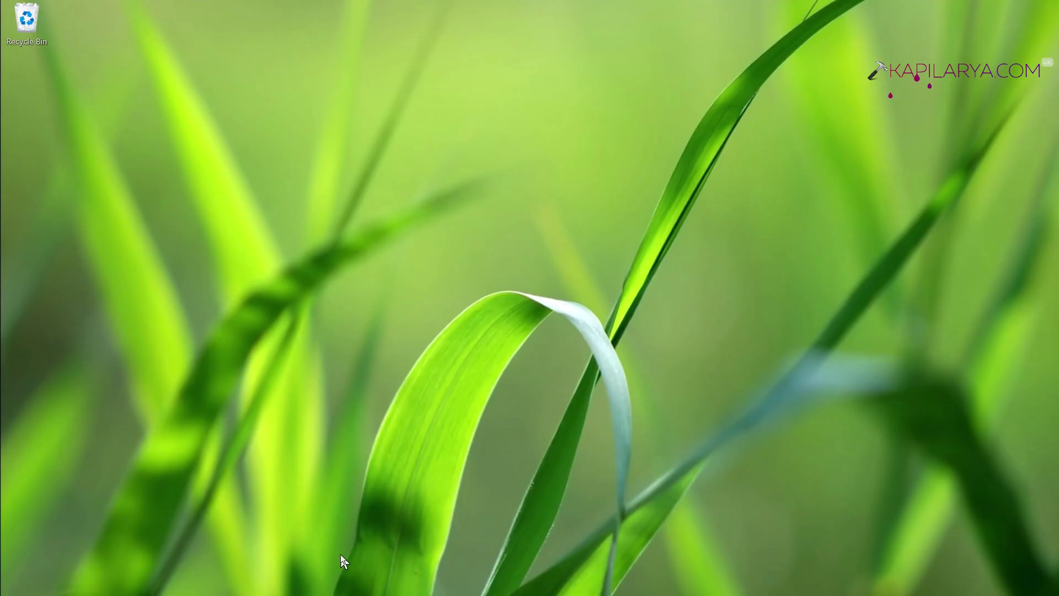
Open Device Manager, move its window toward the middle of the desktop and expand the Bluetooth category.
right_click(343, 581)
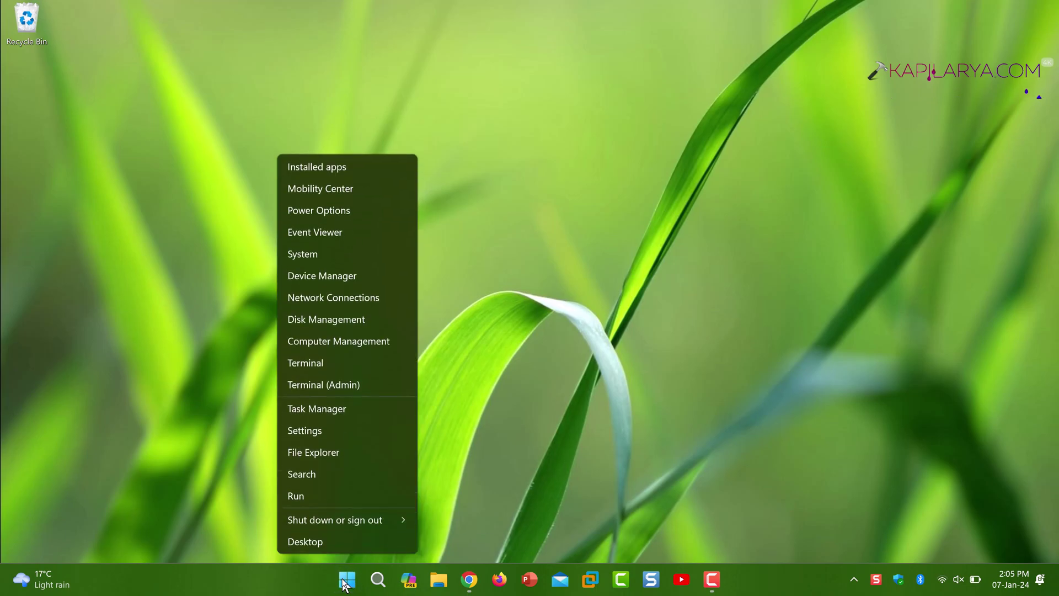
click(331, 276)
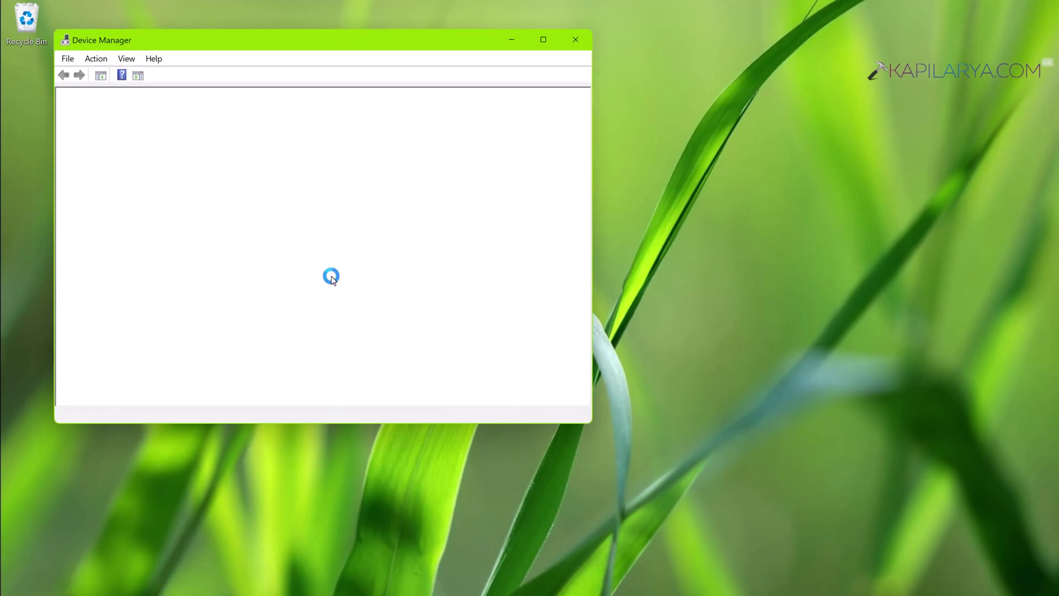
drag(272, 41, 429, 73)
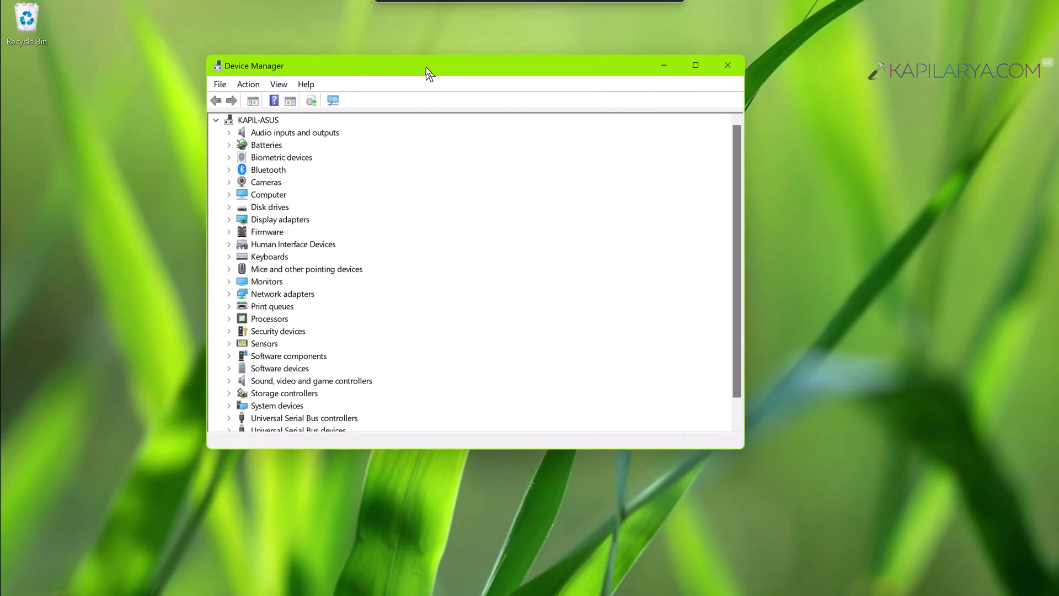
click(228, 170)
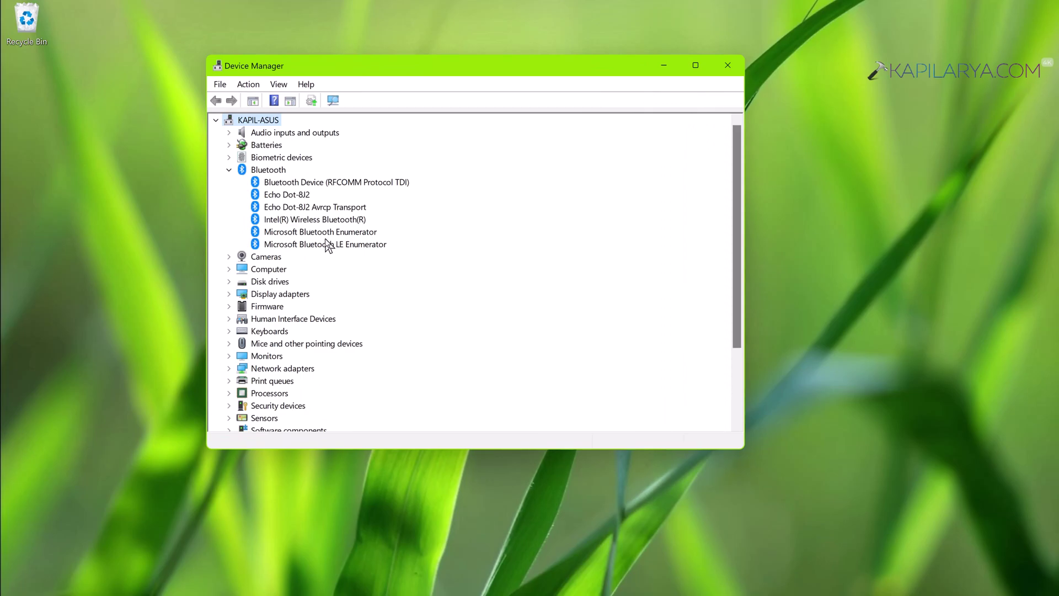
Search automatically for an Intel(R) Wireless Bluetooth(R) driver update, continue the search on Windows Update and close Settings.
click(311, 220)
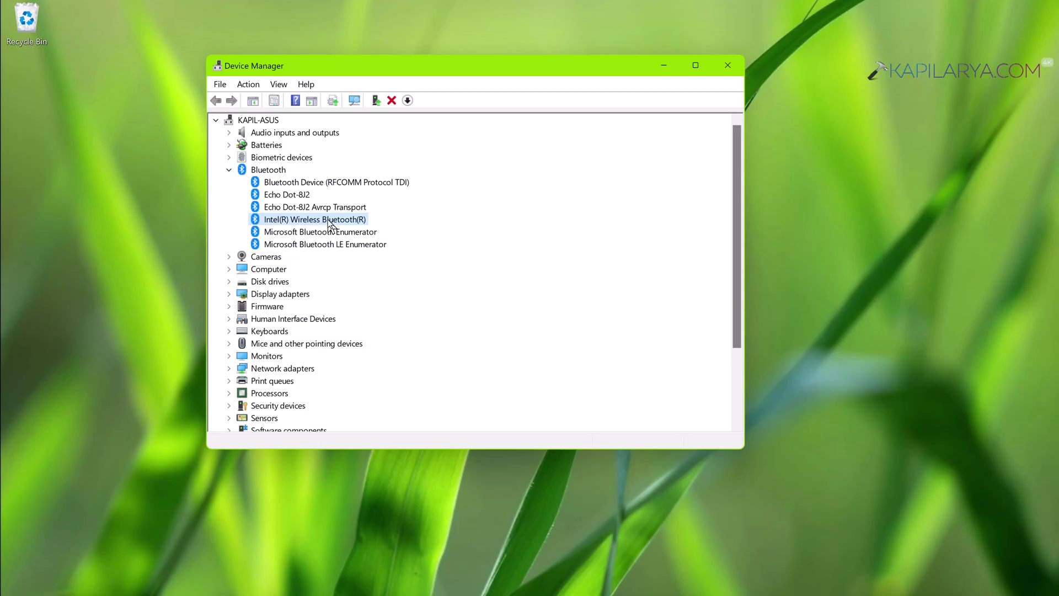
right_click(361, 223)
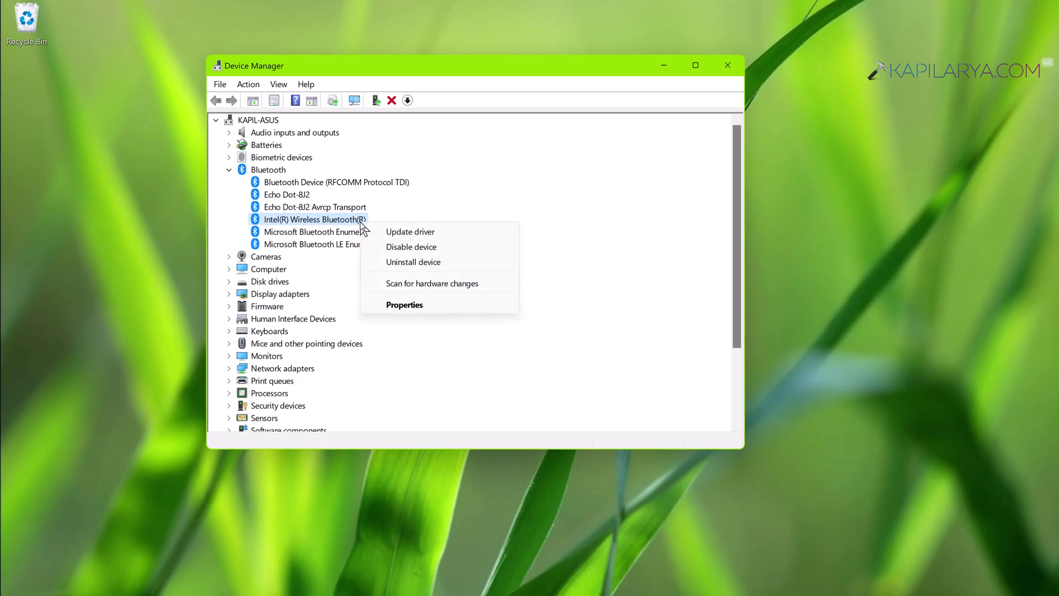
click(389, 241)
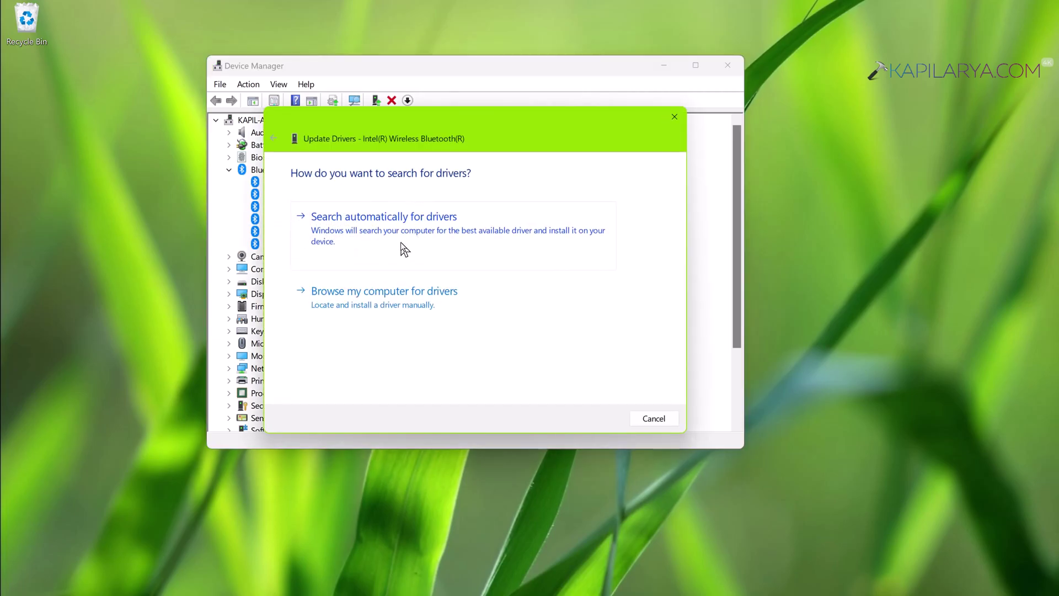
click(433, 253)
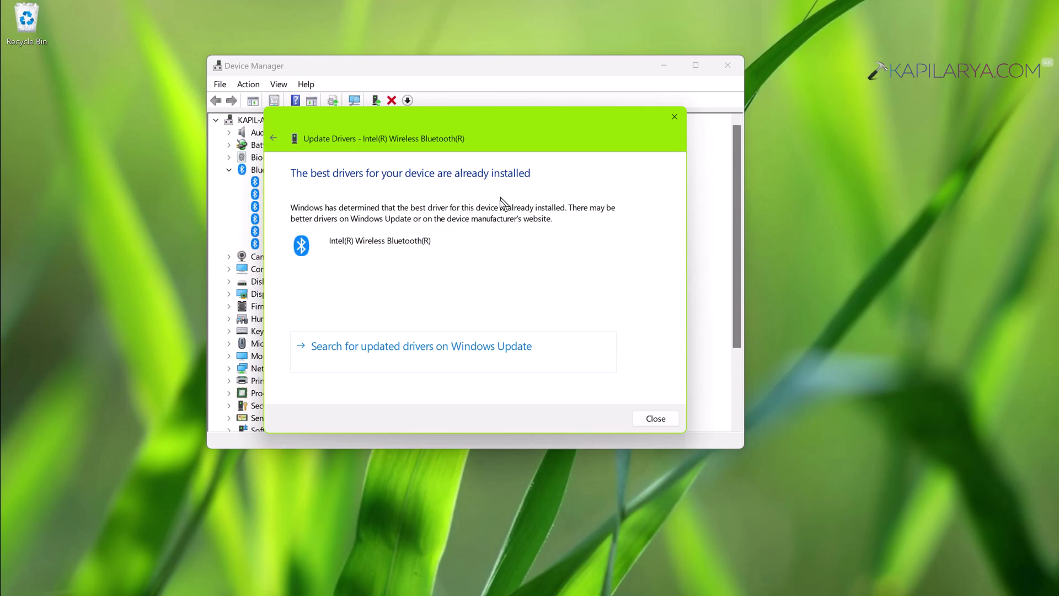
click(457, 348)
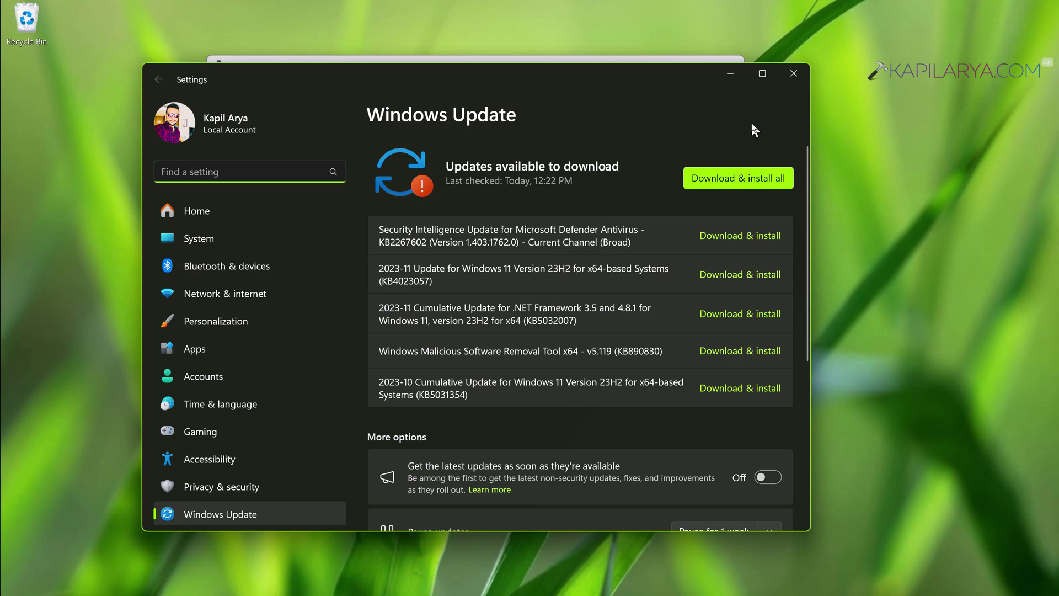
click(795, 71)
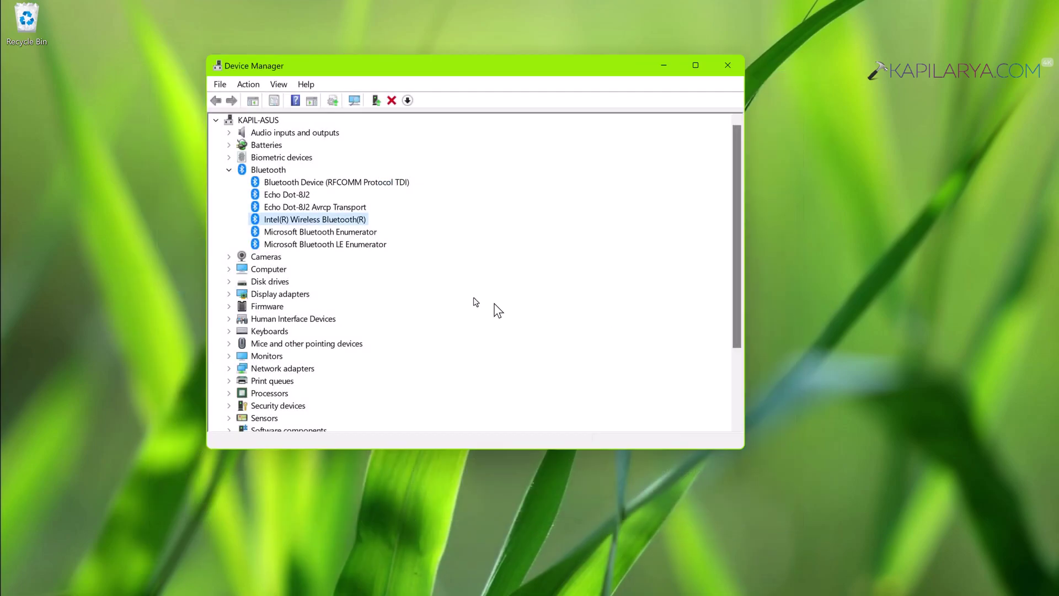
Look up the Hardware Ids in the Intel(R) Wireless Bluetooth(R) properties, select USB\VID_8087&PID_0026 and close the dialog.
right_click(364, 226)
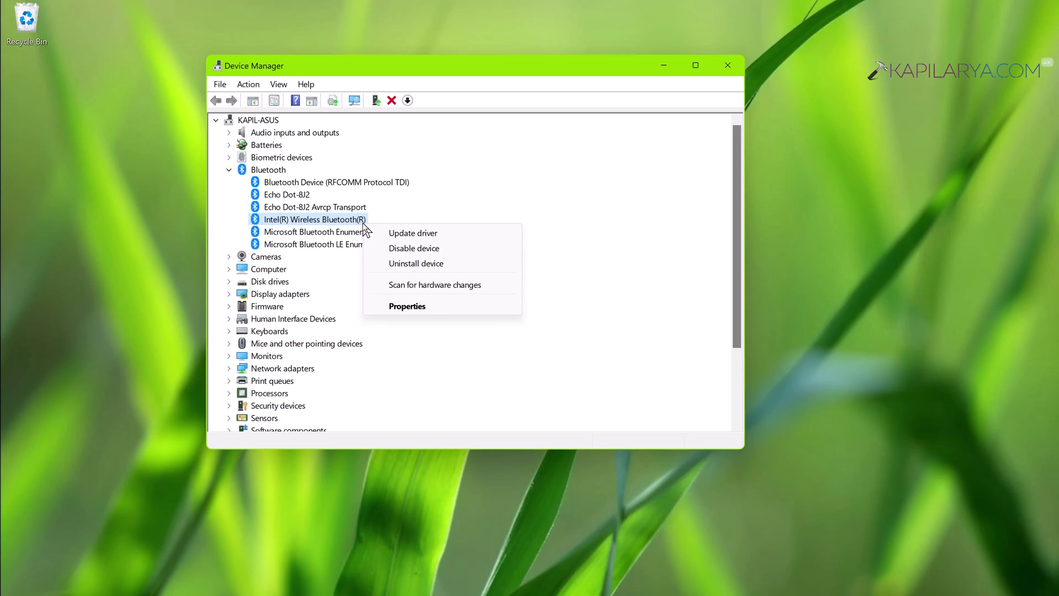
click(403, 309)
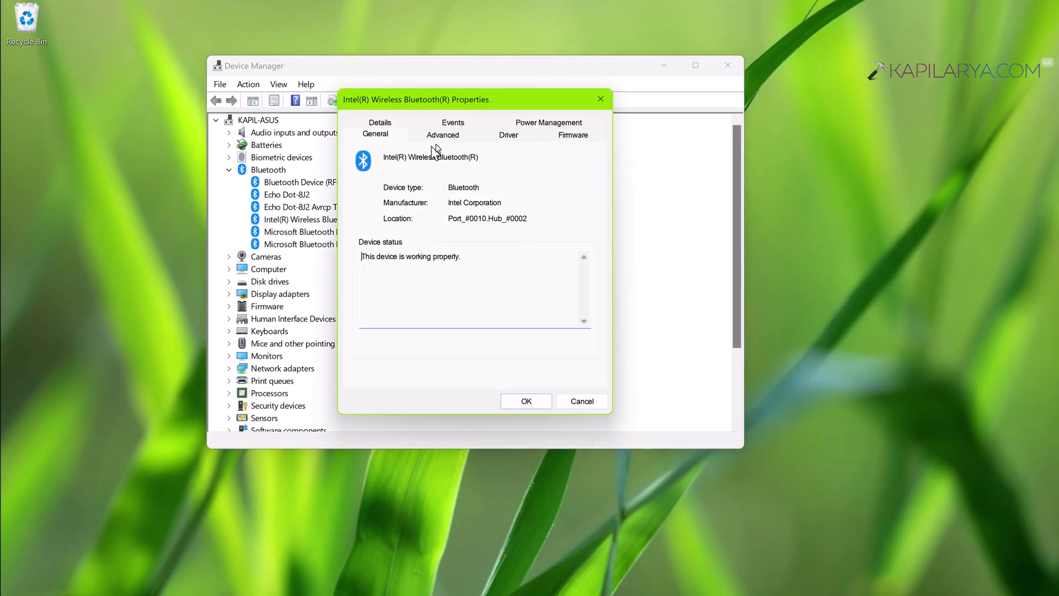
click(406, 126)
click(417, 202)
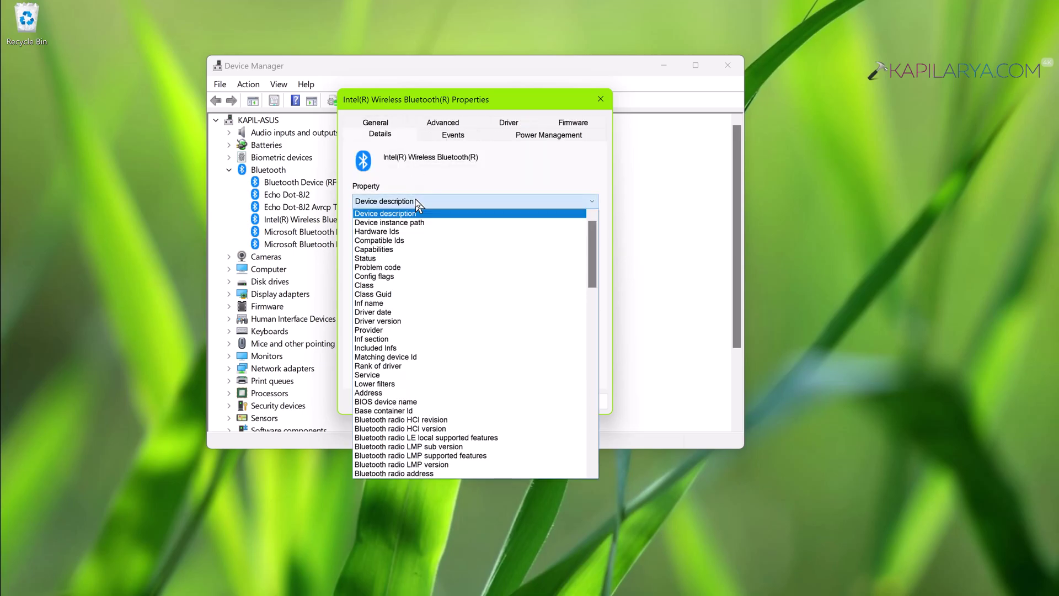
click(403, 231)
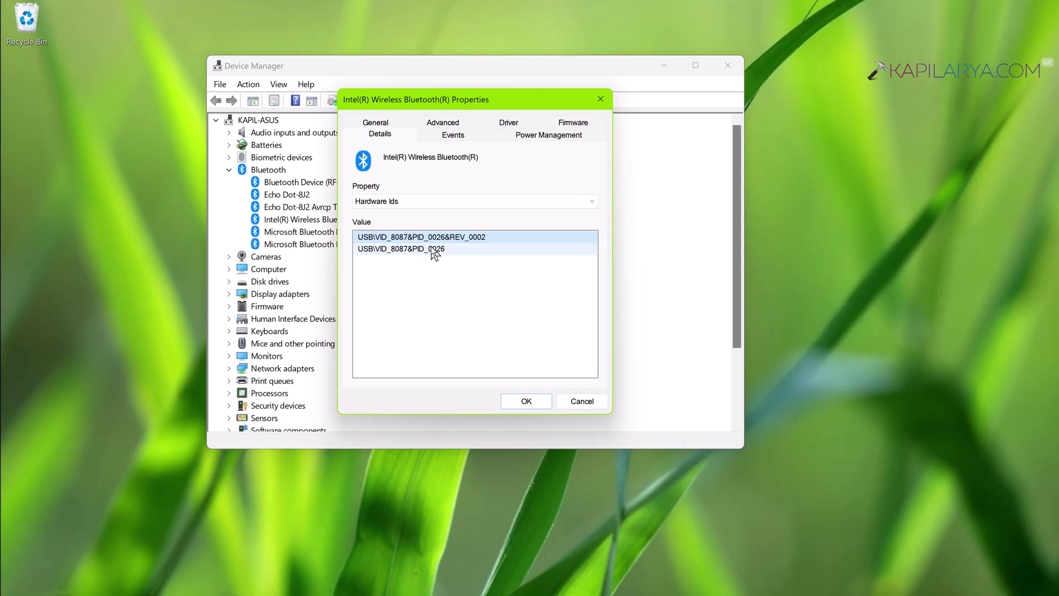
click(445, 251)
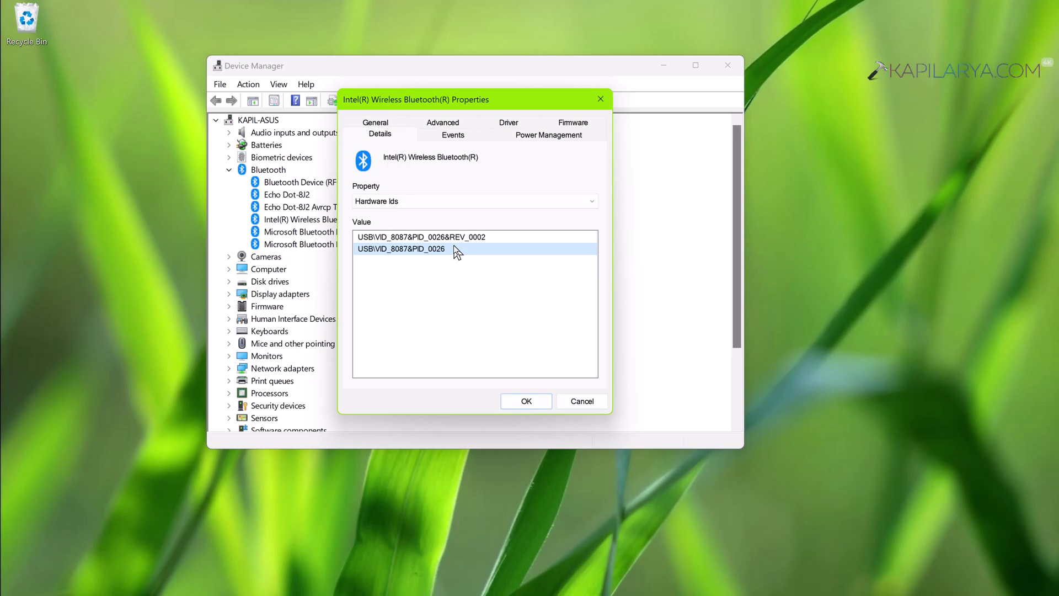
click(599, 99)
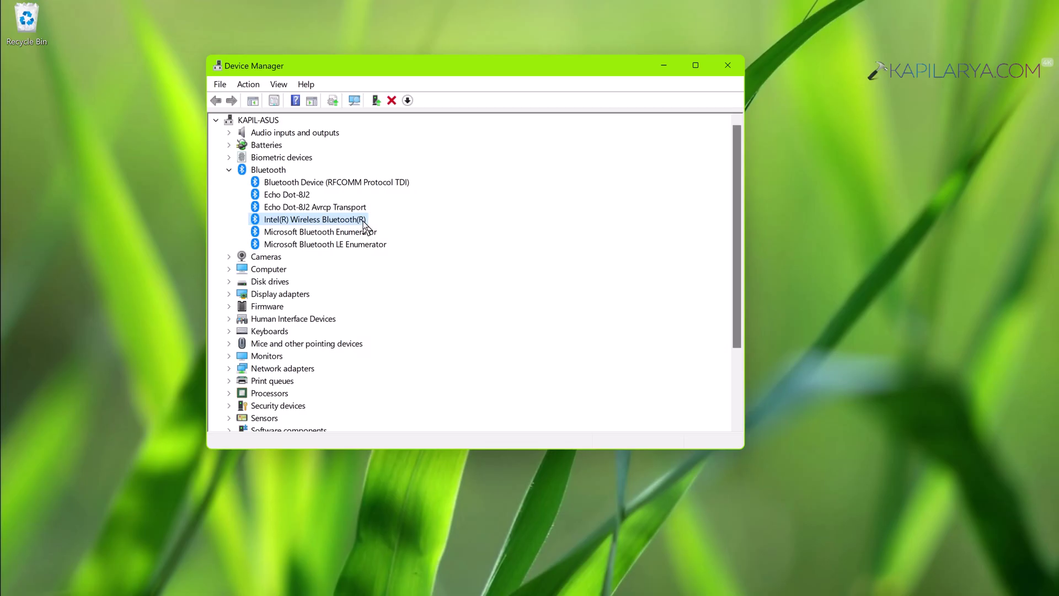
Uninstall the Intel(R) Wireless Bluetooth(R) device without attempting to remove its driver, and check the quick settings for a Bluetooth toggle.
right_click(364, 222)
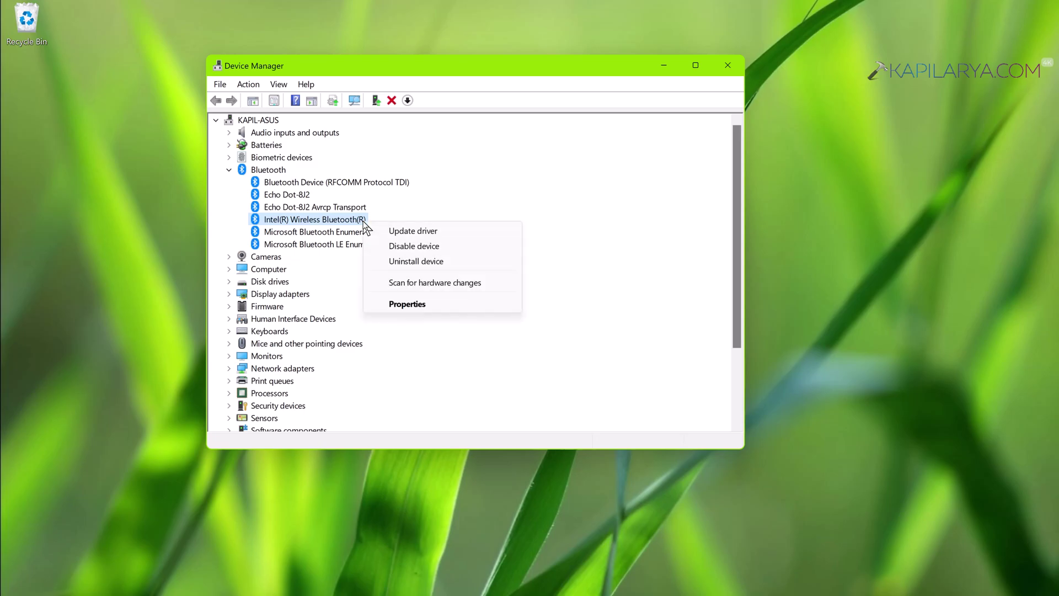
click(389, 262)
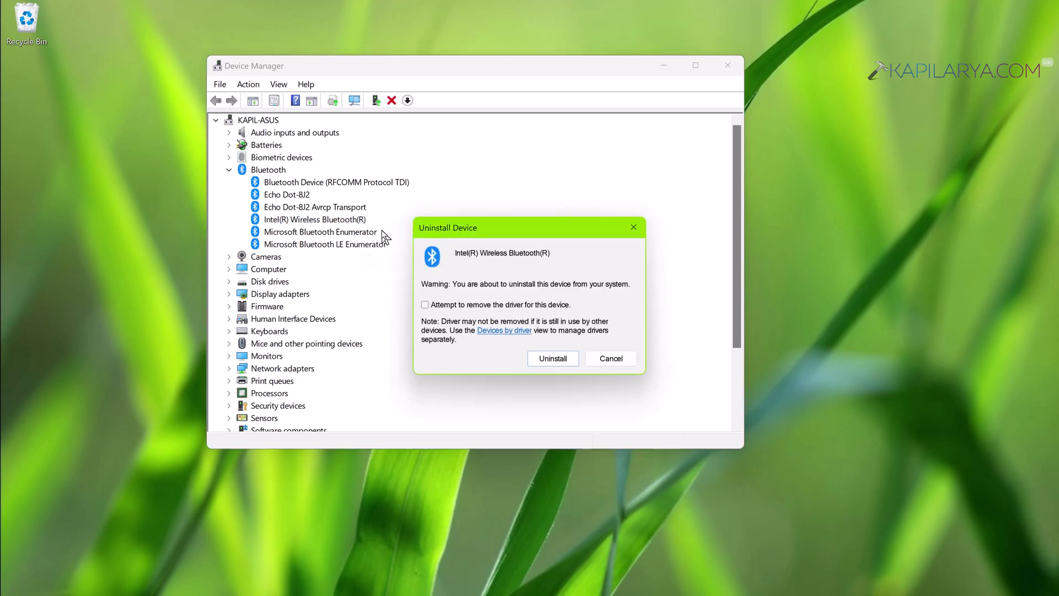
click(541, 359)
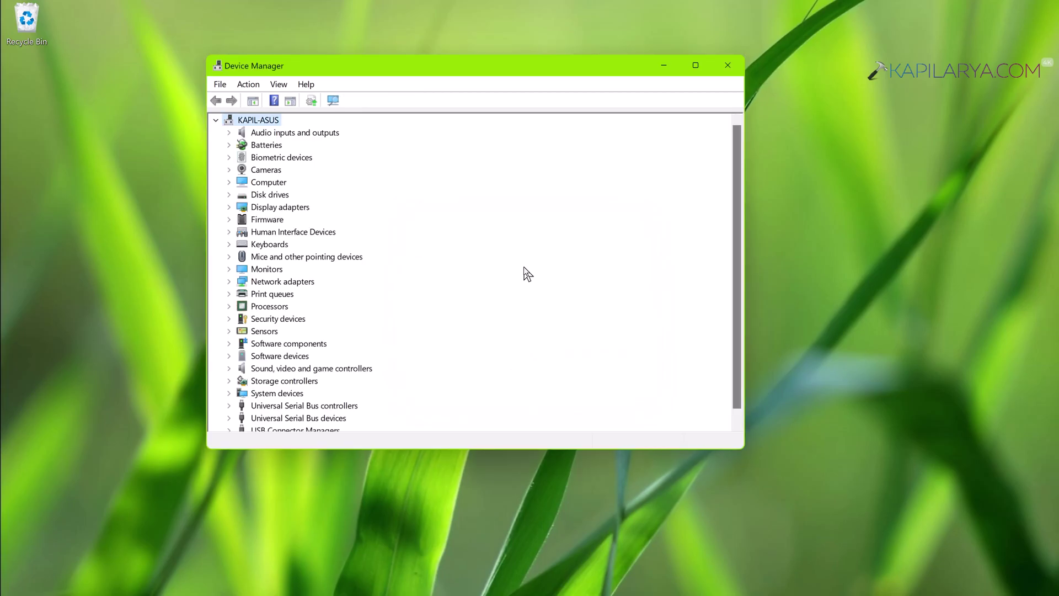
mouse_move(869, 593)
click(948, 581)
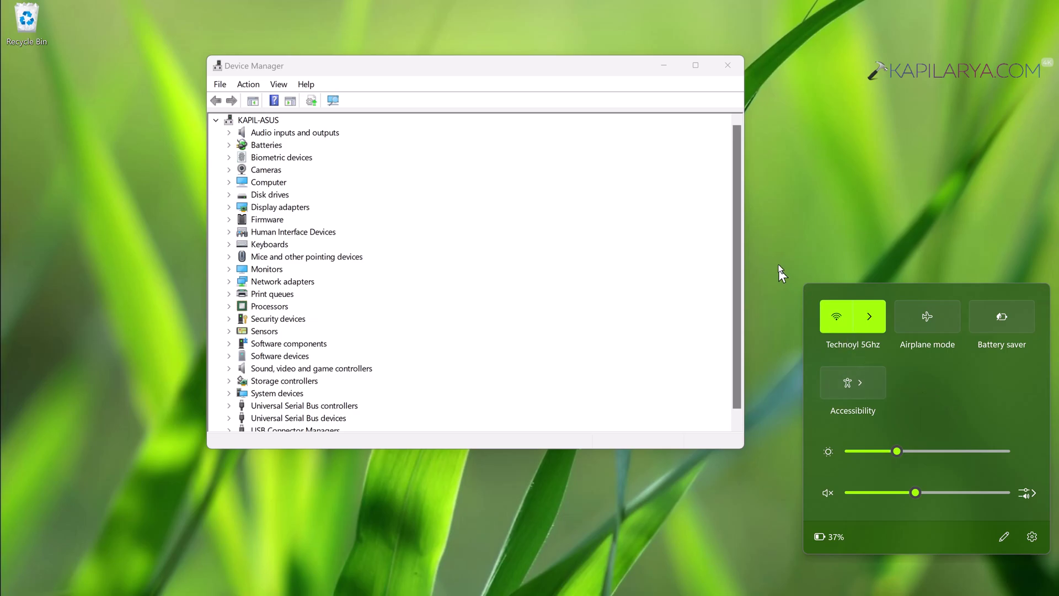
click(770, 248)
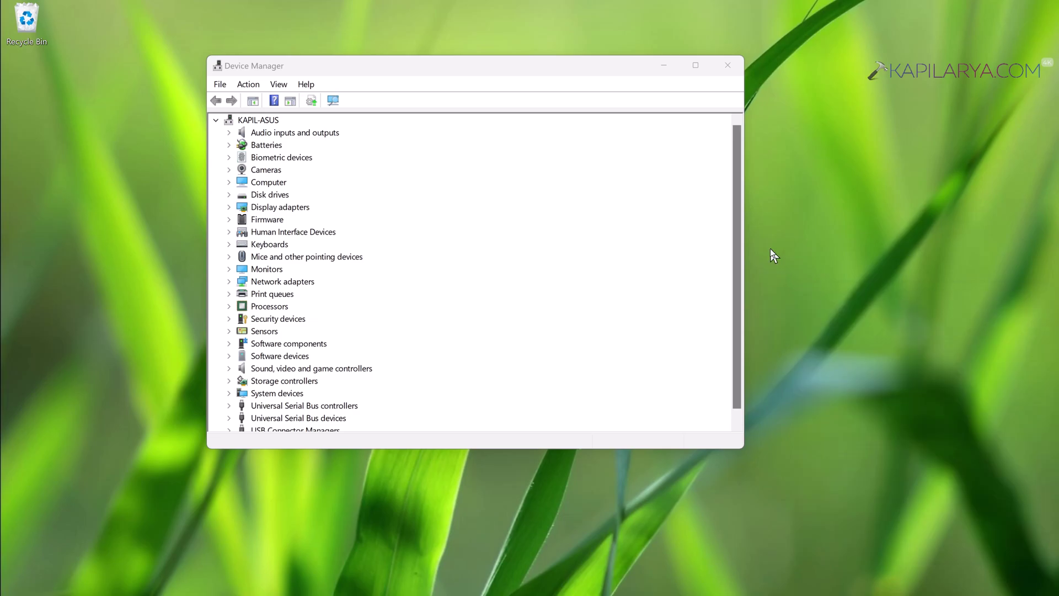
Scan for hardware changes and check for Intel(R) Wireless Bluetooth(R) under the expanded Bluetooth category and the Bluetooth toggle in quick settings.
click(246, 85)
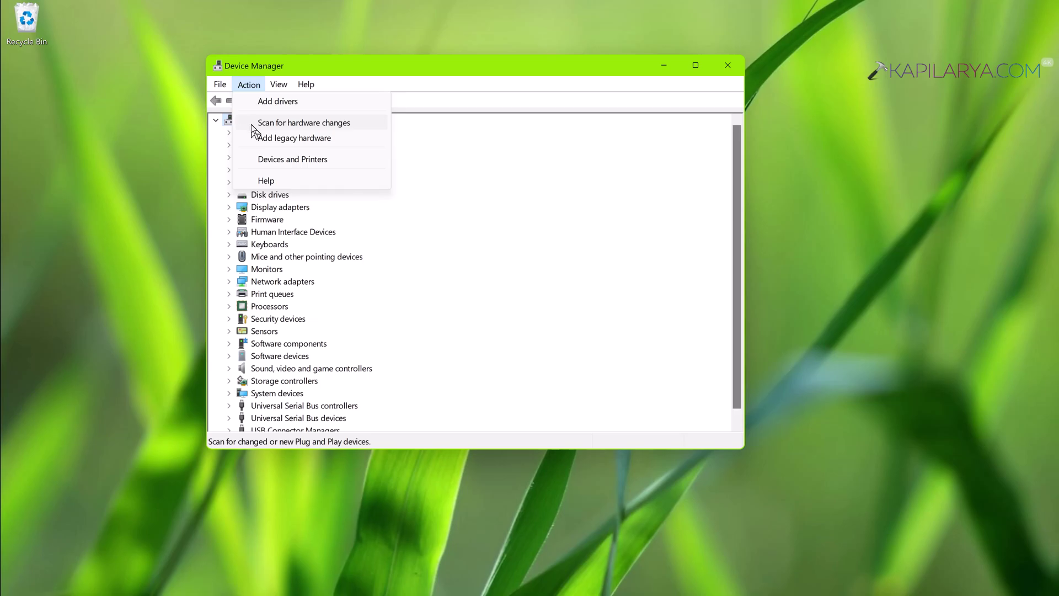
click(287, 122)
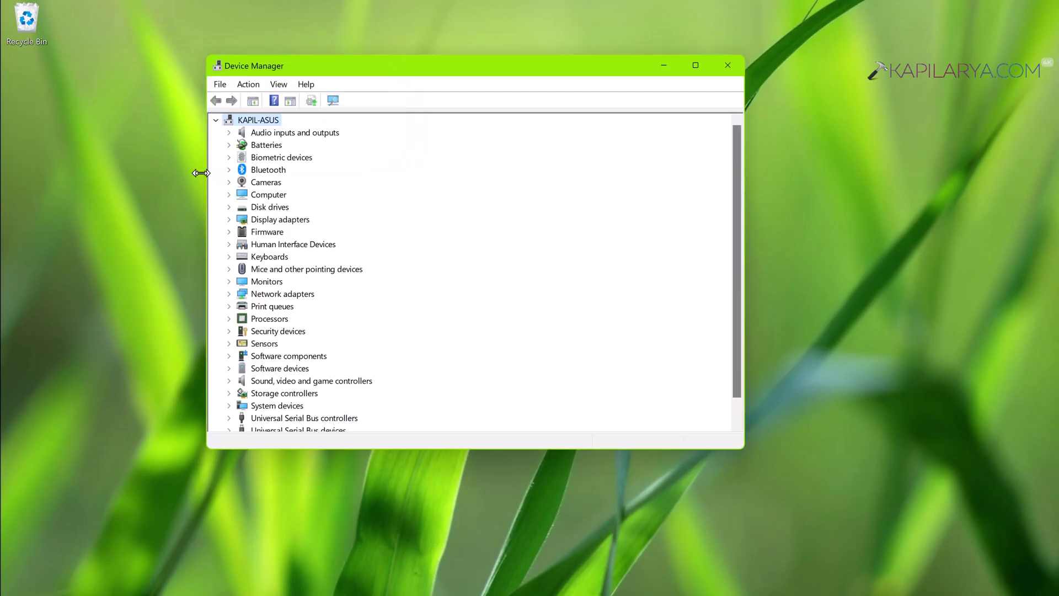
click(259, 169)
scroll(257, 169, down, 1)
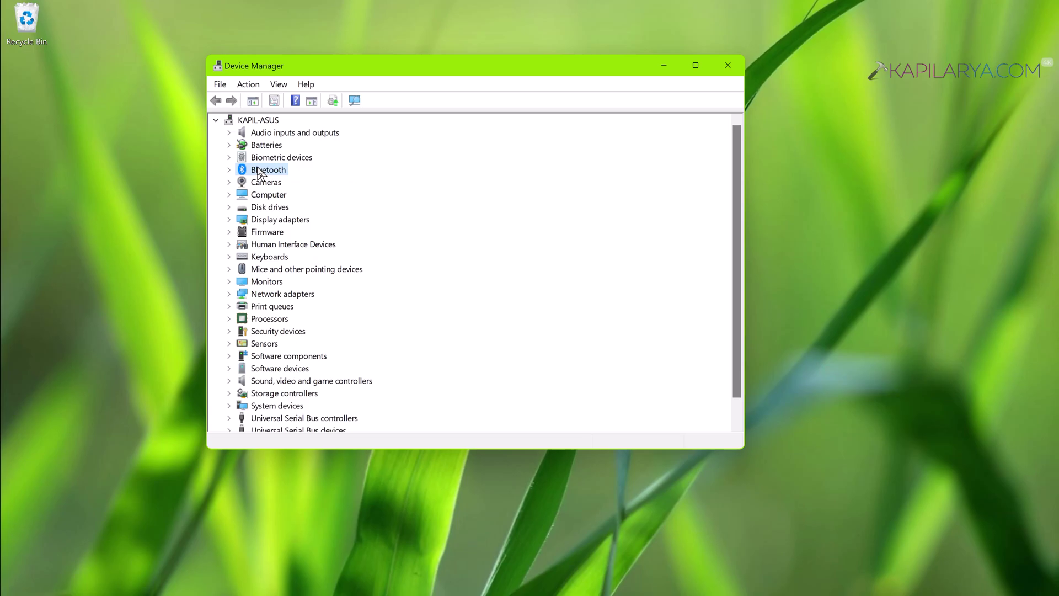
click(229, 170)
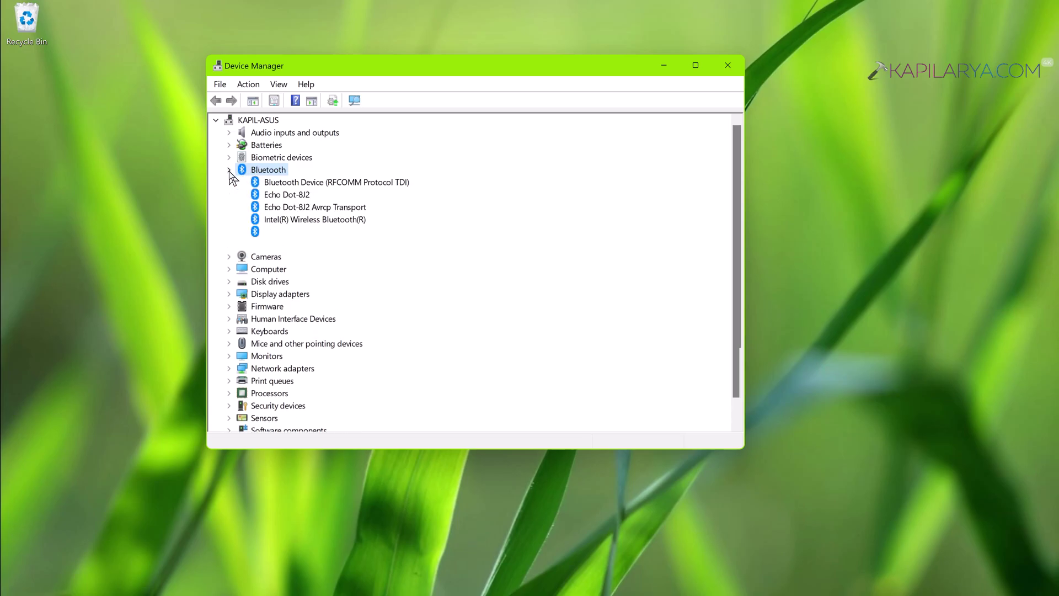
click(312, 221)
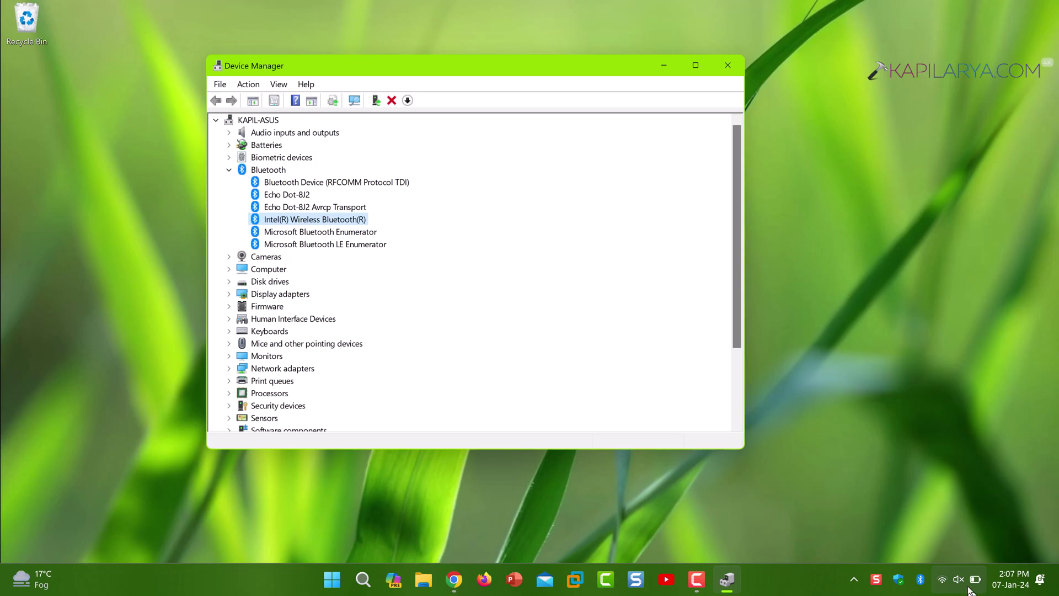
click(957, 579)
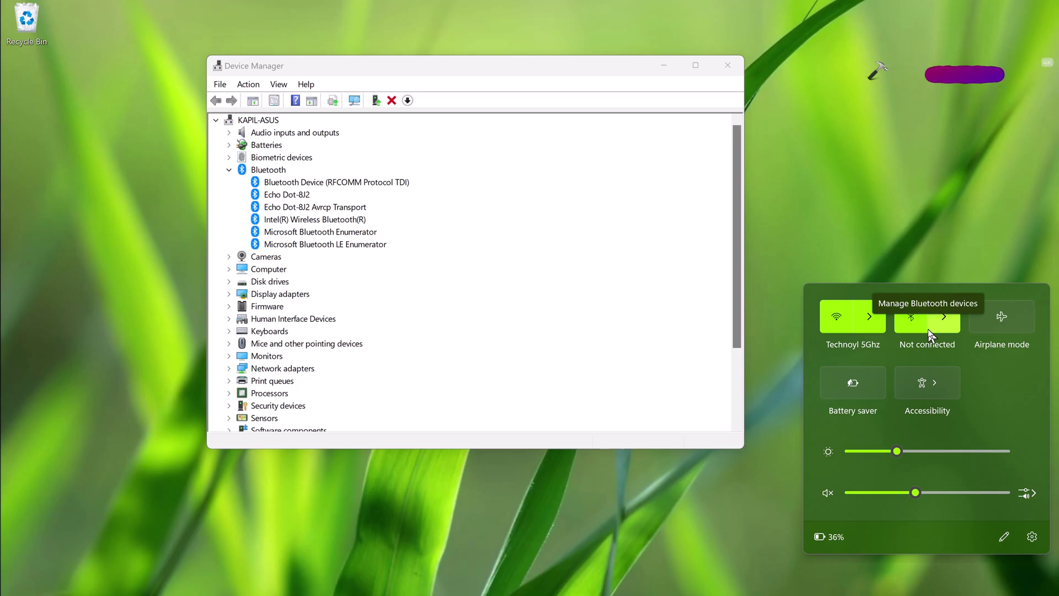
click(929, 174)
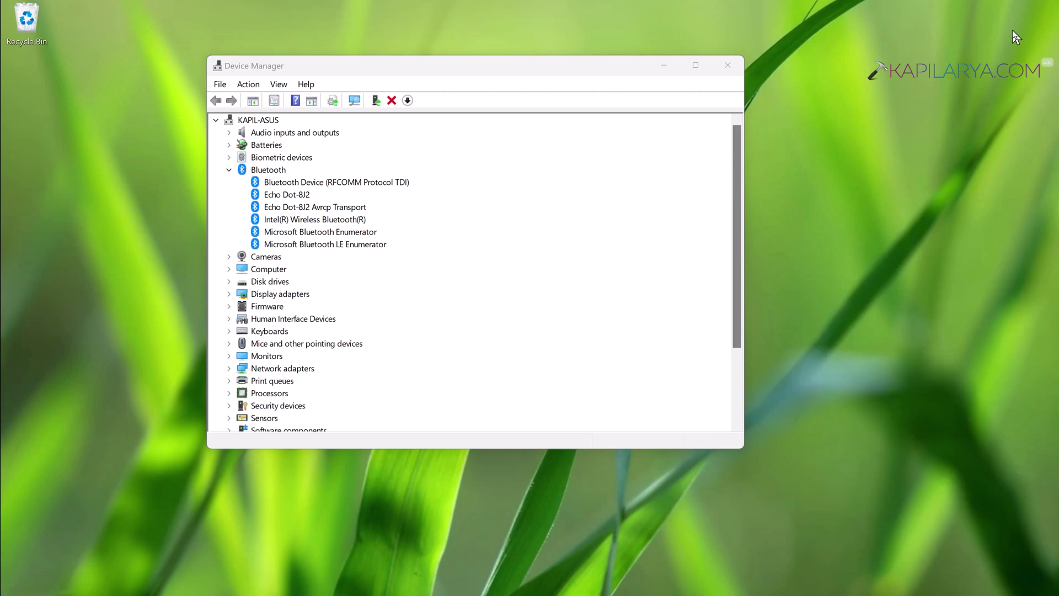